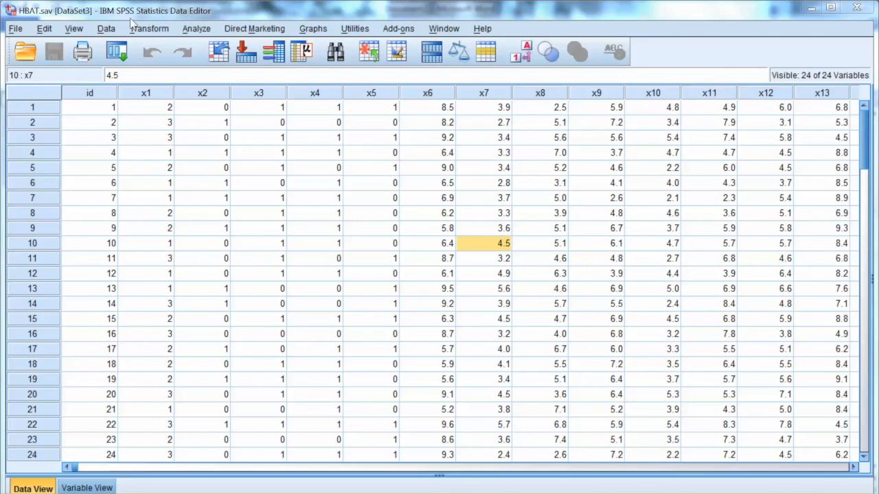
pyautogui.hotkey('alt', 'a')
pyautogui.press('Down')
pyautogui.press('Down')
pyautogui.press('Down')
pyautogui.press('Down')
pyautogui.press('Down')
pyautogui.press('Down')
pyautogui.press('Down')
pyautogui.press('Down')
pyautogui.press('Down')
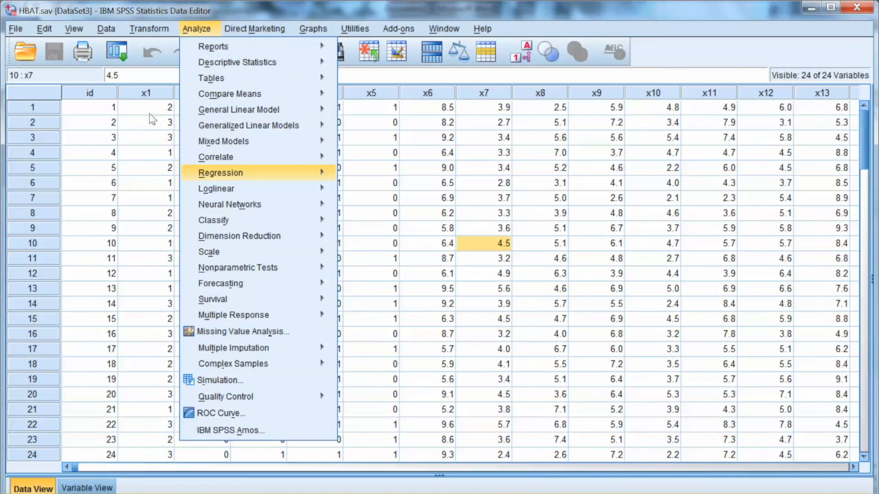
pyautogui.press('Right')
pyautogui.press('Down')
pyautogui.press('Down')
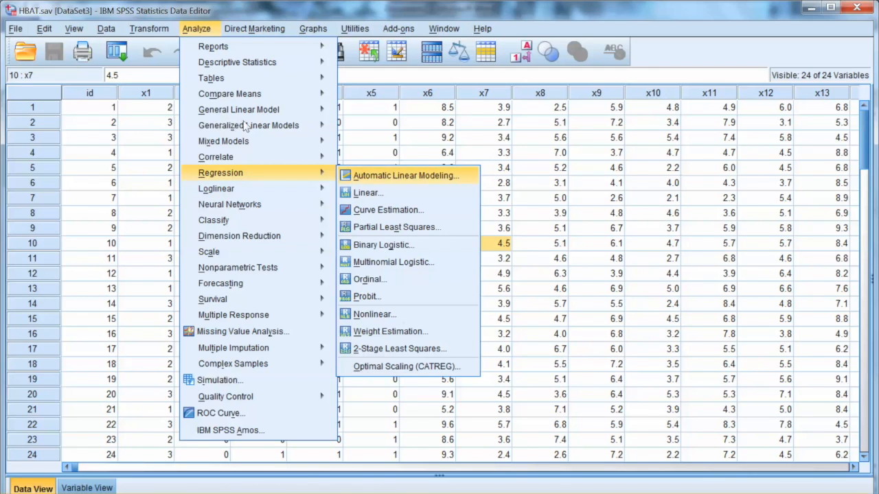
pyautogui.press('Return')
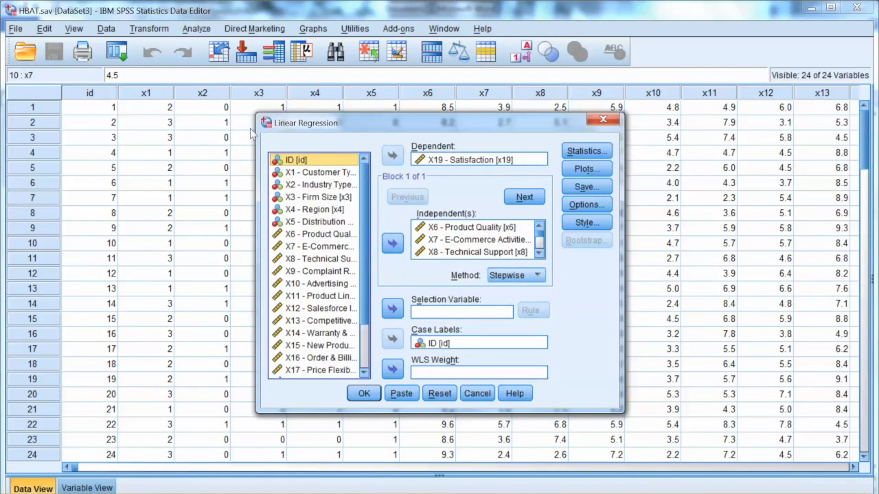
pyautogui.press('Escape')
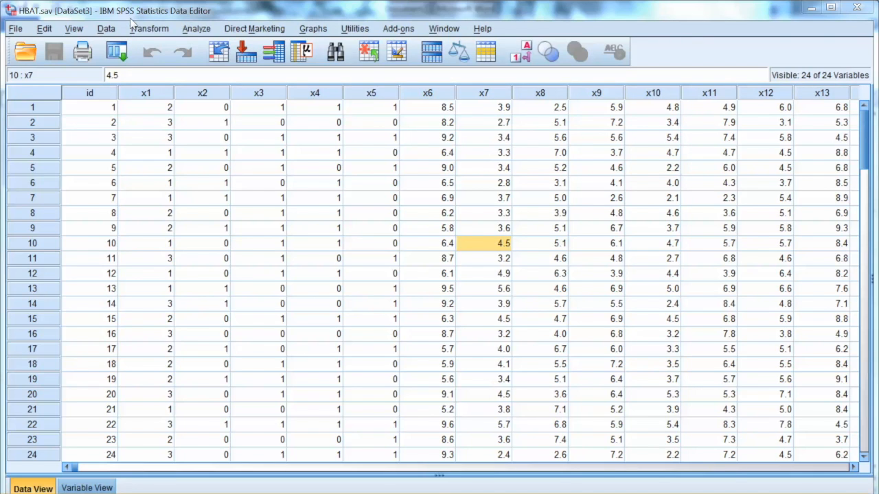
# Start a linear regression with X19 - Satisfaction as the dependent variable.
pyautogui.hotkey('alt', 'a')
pyautogui.press('Down')
pyautogui.press('Down')
pyautogui.press('Down')
pyautogui.press('Down')
pyautogui.press('Down')
pyautogui.press('Down')
pyautogui.press('Down')
pyautogui.press('Down')
pyautogui.press('Down')
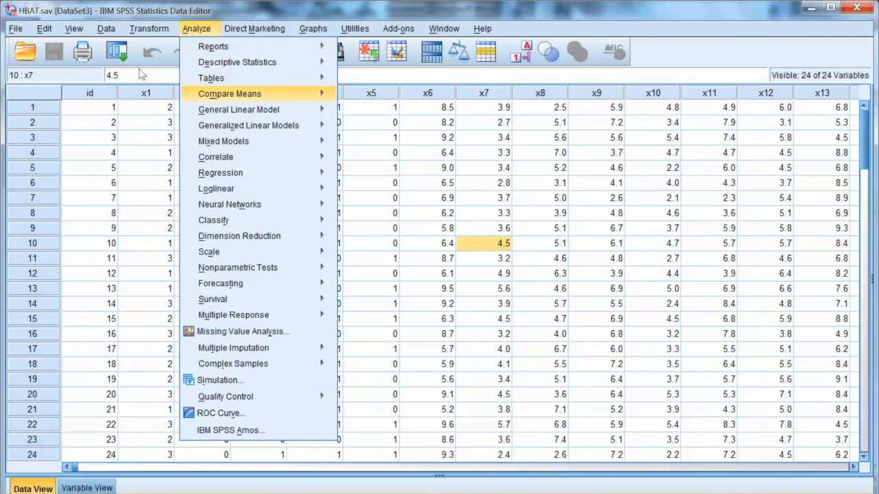
pyautogui.press('Right')
pyautogui.press('Down')
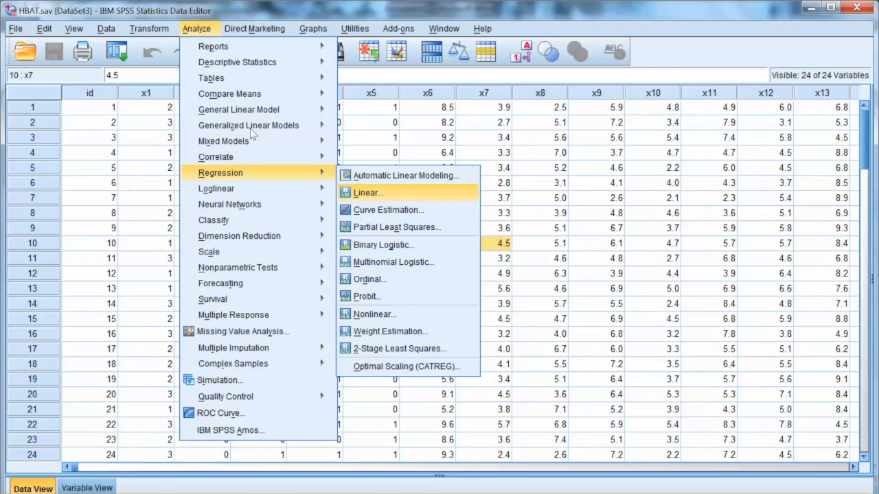
pyautogui.click(367, 193)
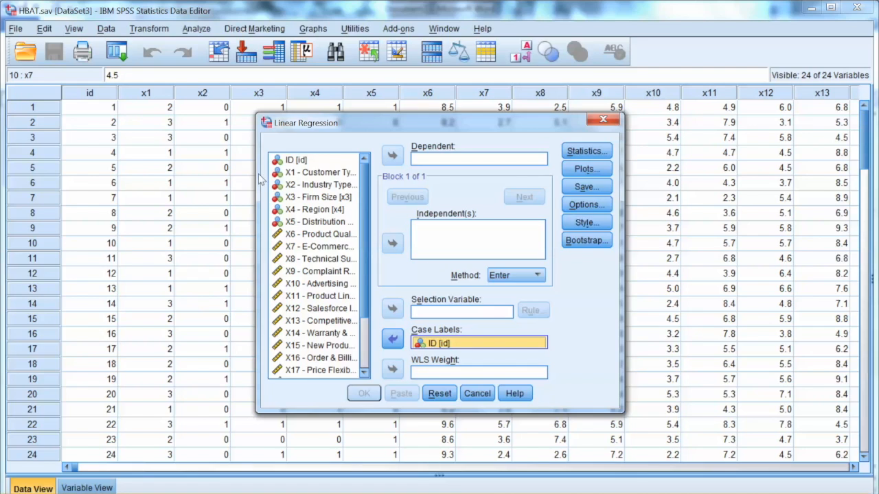
pyautogui.scroll(-2, 245, 172)
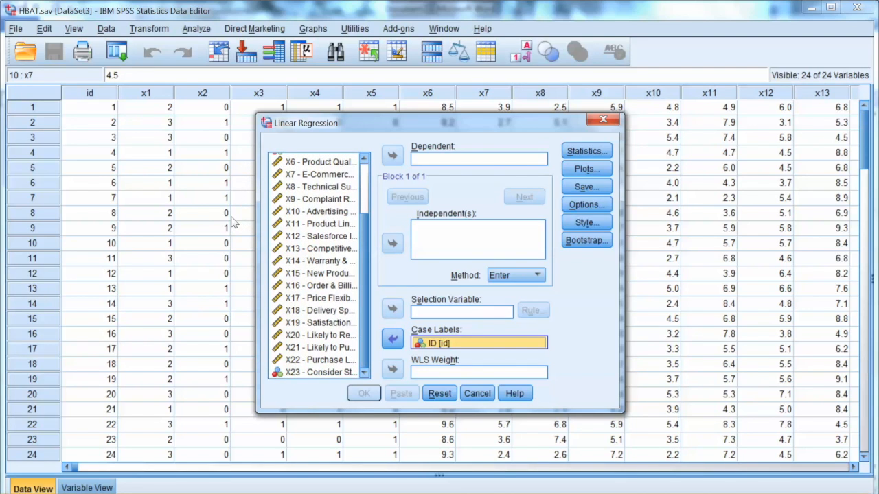
pyautogui.click(321, 322)
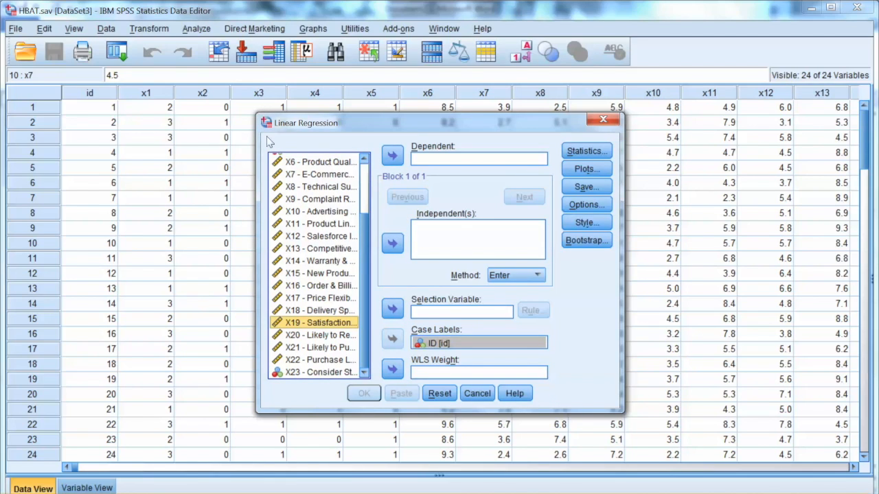
pyautogui.click(392, 156)
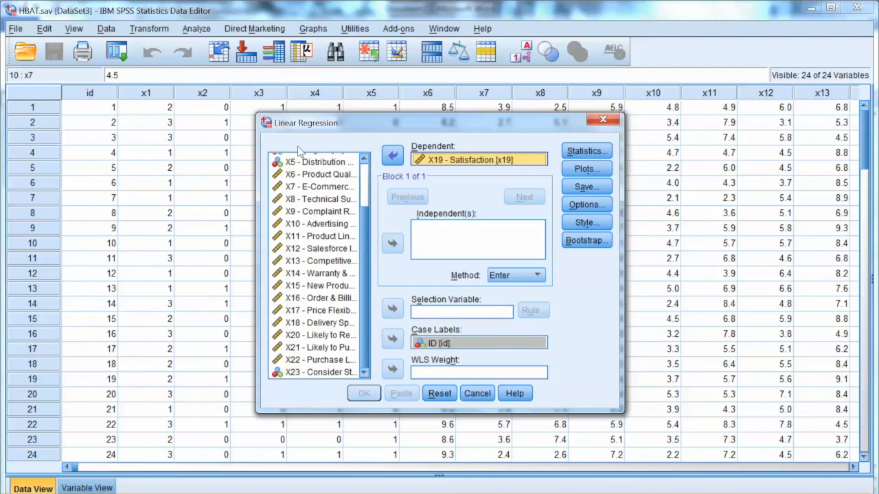
# Add variables X6 - Product Quality through X18 - Delivery Speed as the independent variables of the regression.
pyautogui.click(320, 174)
pyautogui.keyDown('shift'); pyautogui.click(320, 323); pyautogui.keyUp('shift')
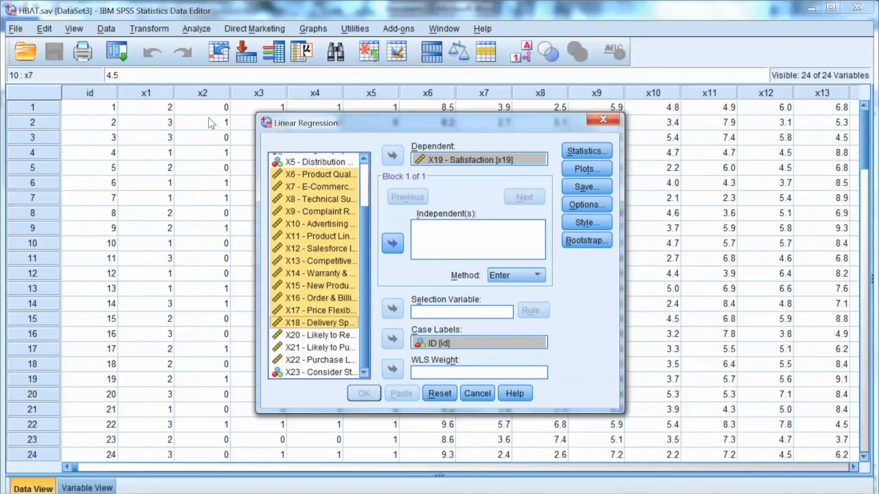
pyautogui.click(392, 244)
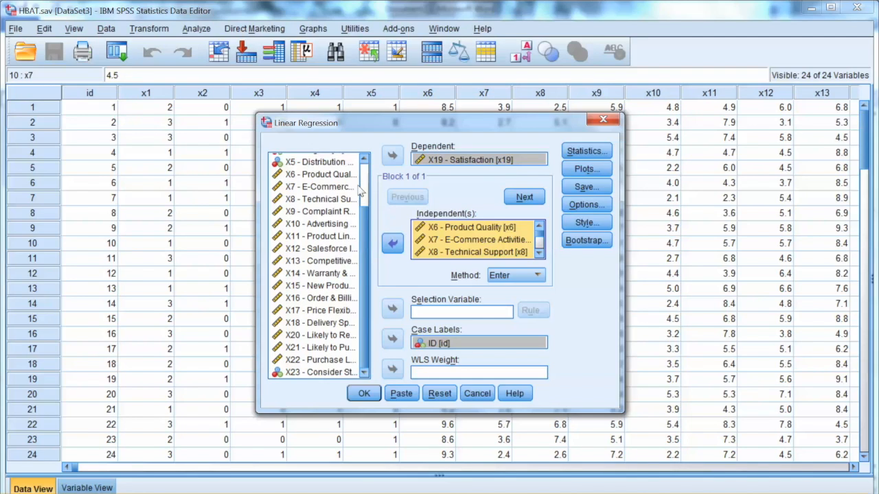
# Set the regression method to Stepwise for the block of independent variables.
pyautogui.hotkey('alt', 'm')
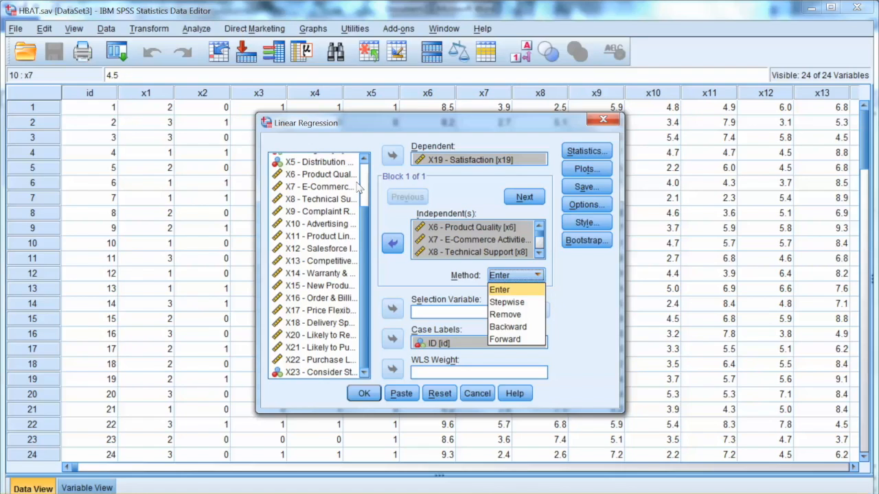
pyautogui.press('Down')
pyautogui.press('Down')
pyautogui.press('Down')
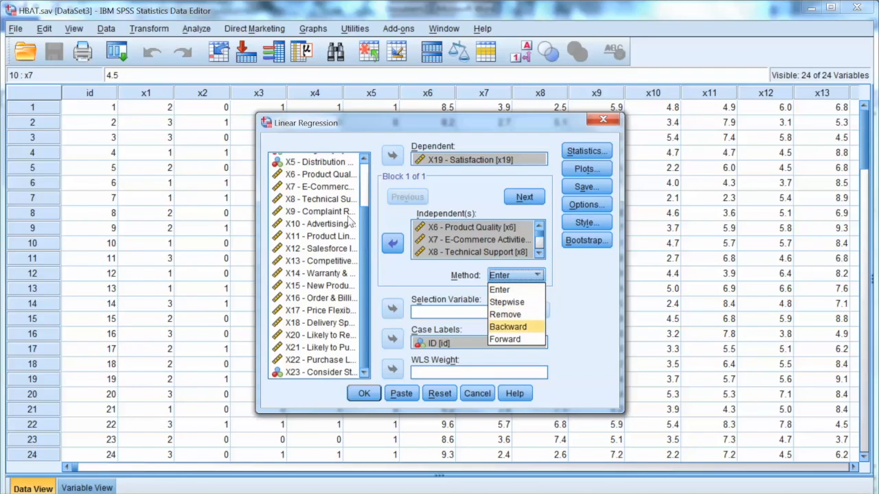
pyautogui.press('Down')
pyautogui.press('Up')
pyautogui.press('Up')
pyautogui.press('Up')
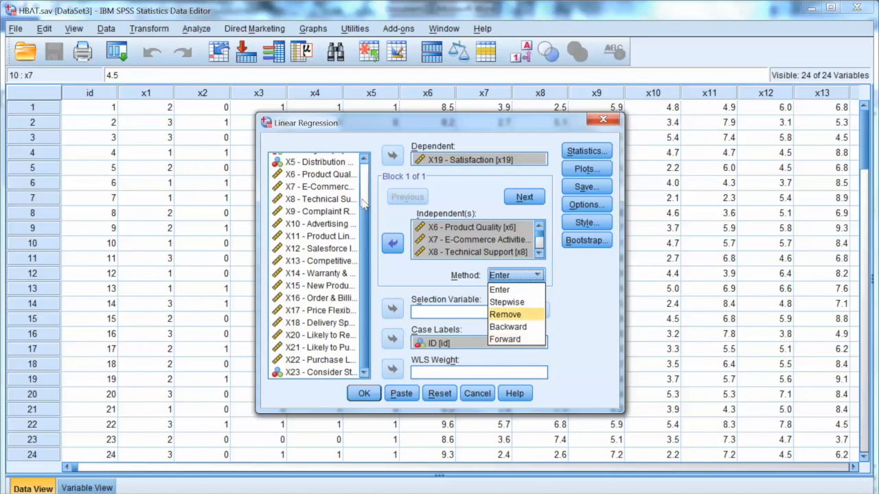
pyautogui.press('Return')
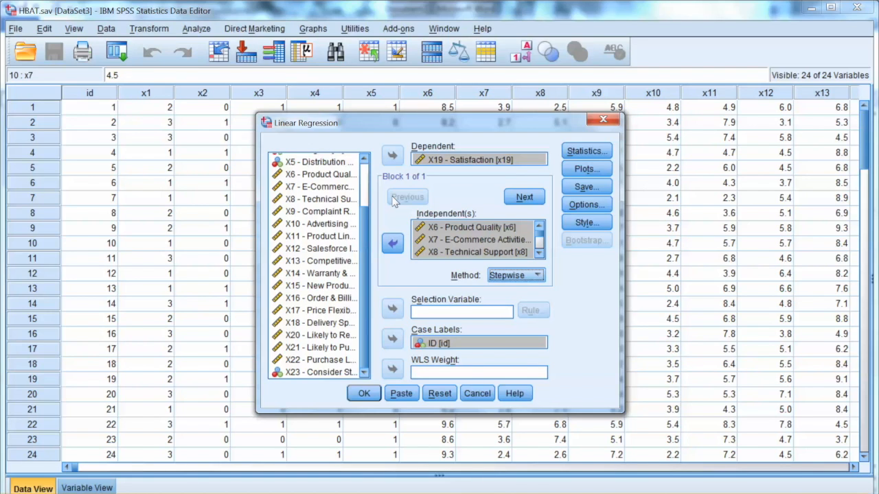
# Include R squared change in the regression statistics.
pyautogui.hotkey('alt', 's')
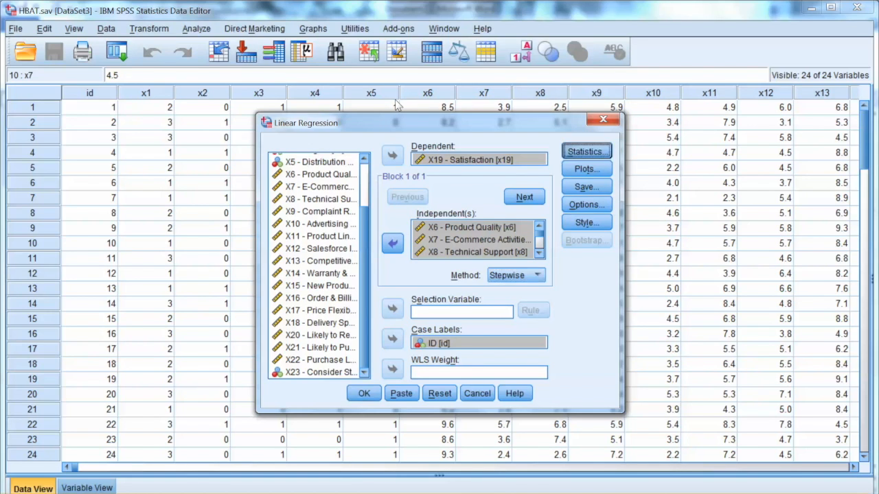
pyautogui.hotkey('alt', 's')
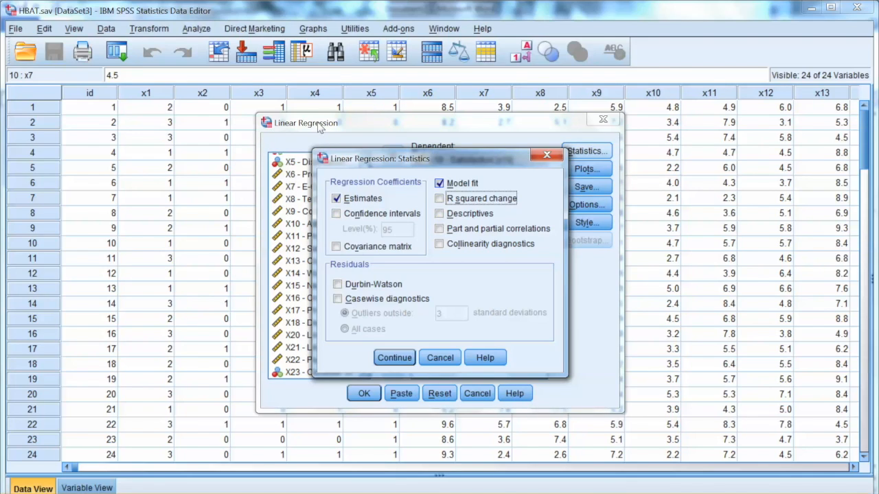
pyautogui.click(440, 198)
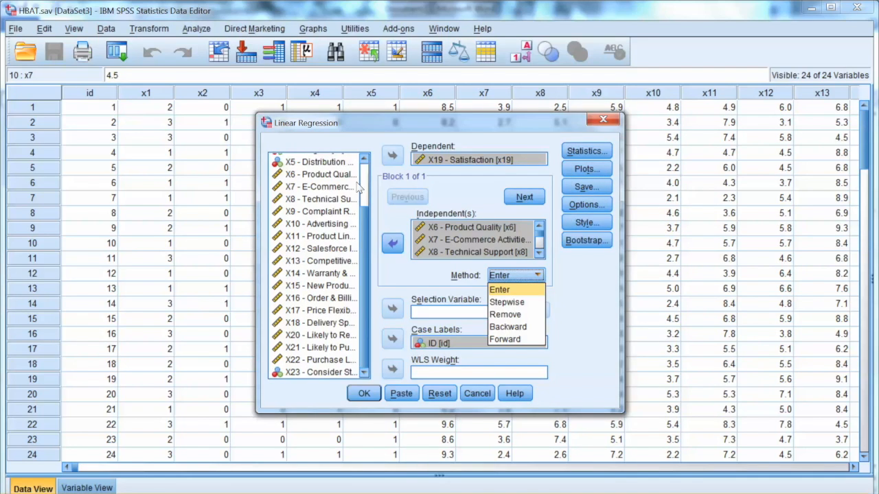
# Choose Stepwise as the variable selection method for the regression block.
pyautogui.press('Down')
pyautogui.press('Down')
pyautogui.press('Down')
pyautogui.press('Down')
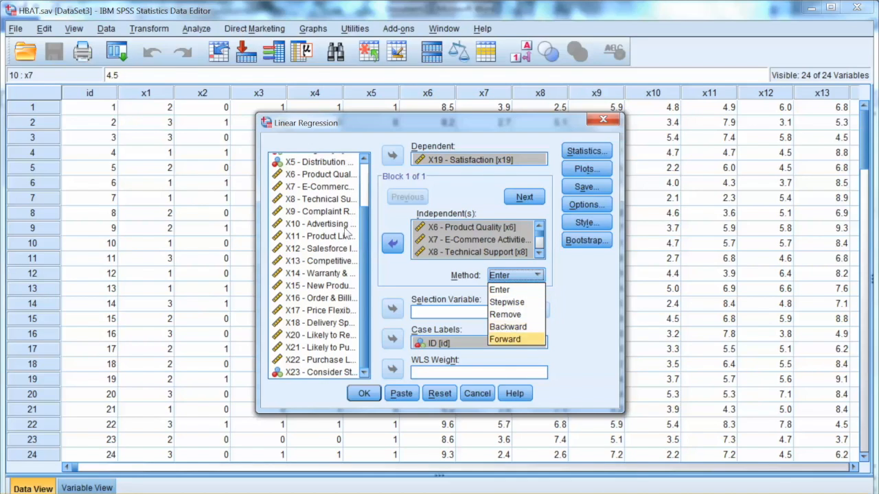
pyautogui.press('Up')
pyautogui.press('Up')
pyautogui.press('Up')
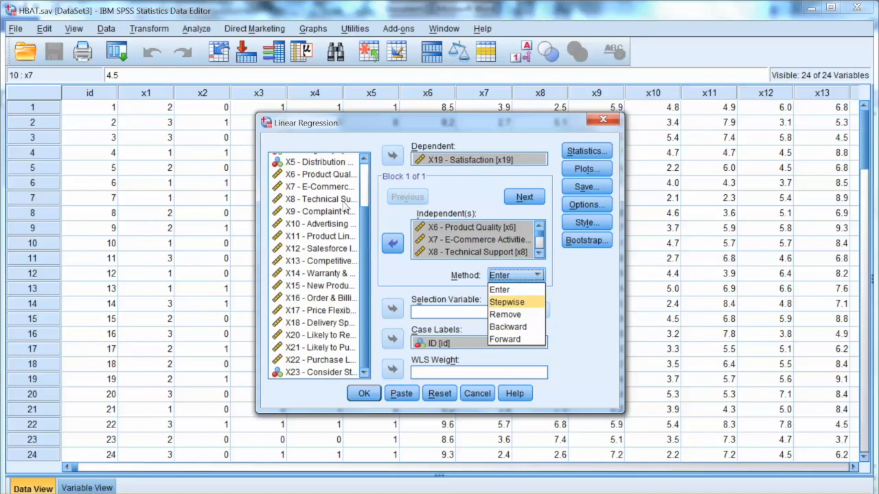
pyautogui.press('Return')
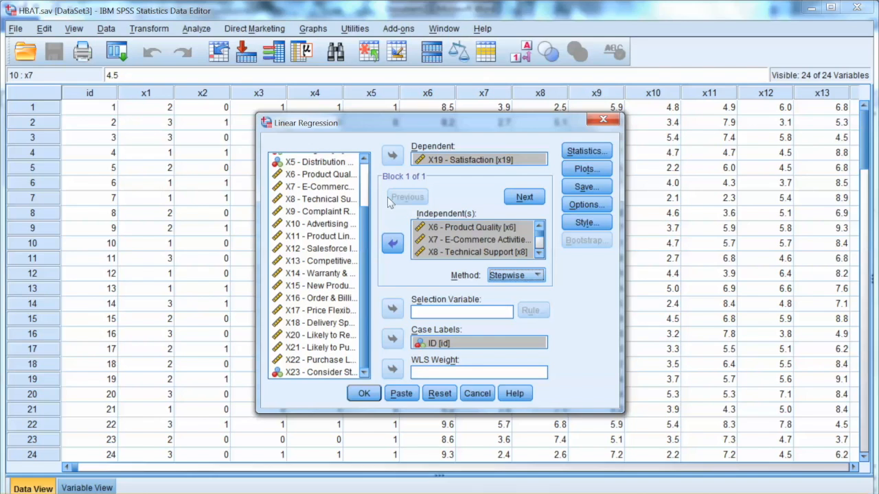
# Include R squared change and collinearity diagnostics in the regression statistics, alongside the estimates and model fit.
pyautogui.hotkey('alt', 's')
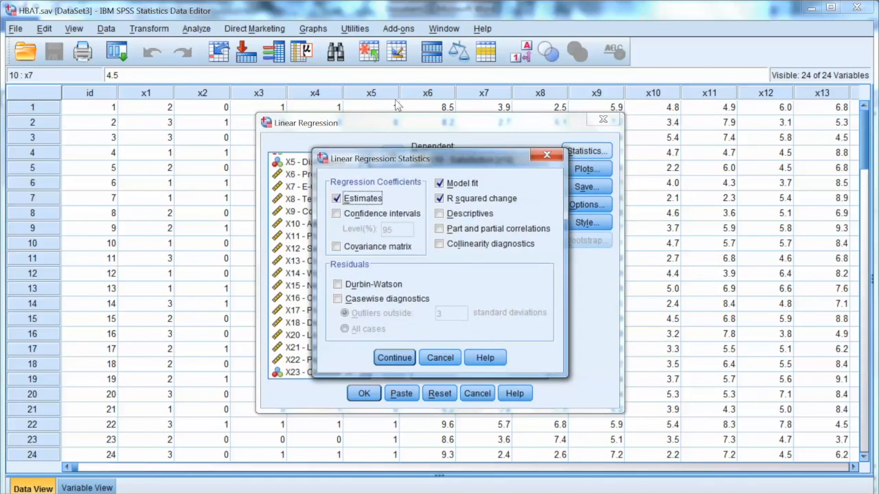
pyautogui.hotkey('alt', 's')
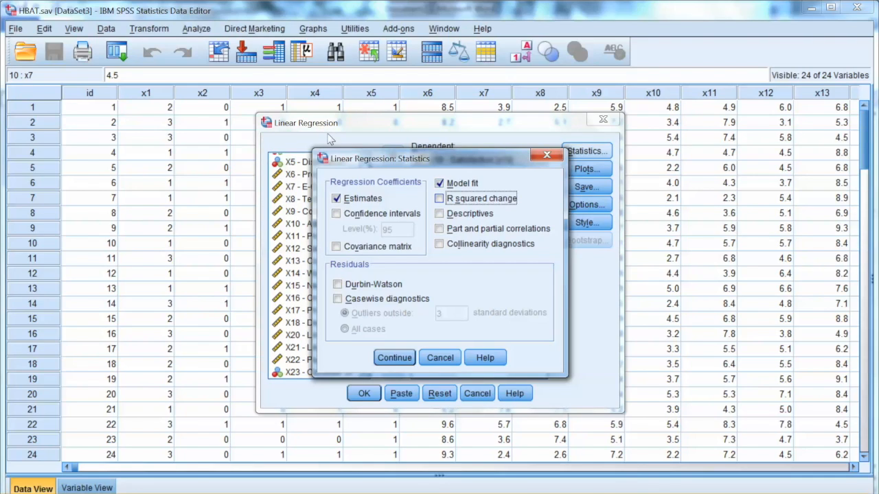
pyautogui.press('space')
pyautogui.hotkey('alt', 'l')
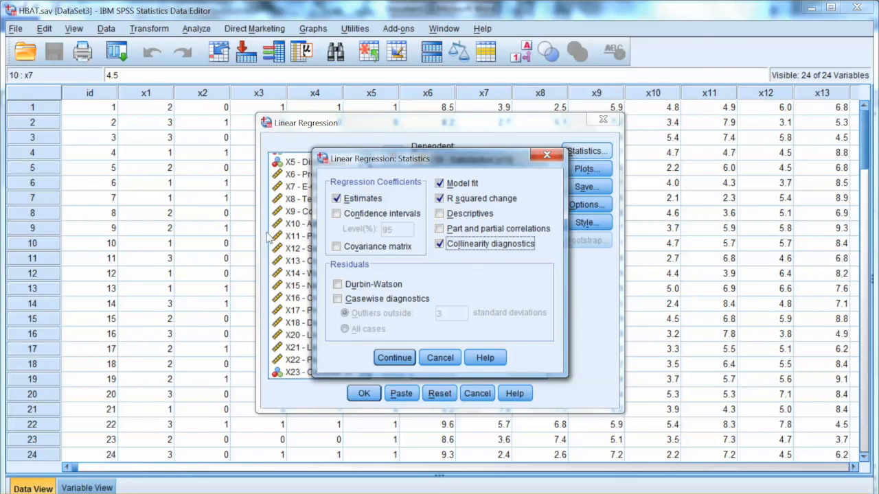
pyautogui.click(394, 357)
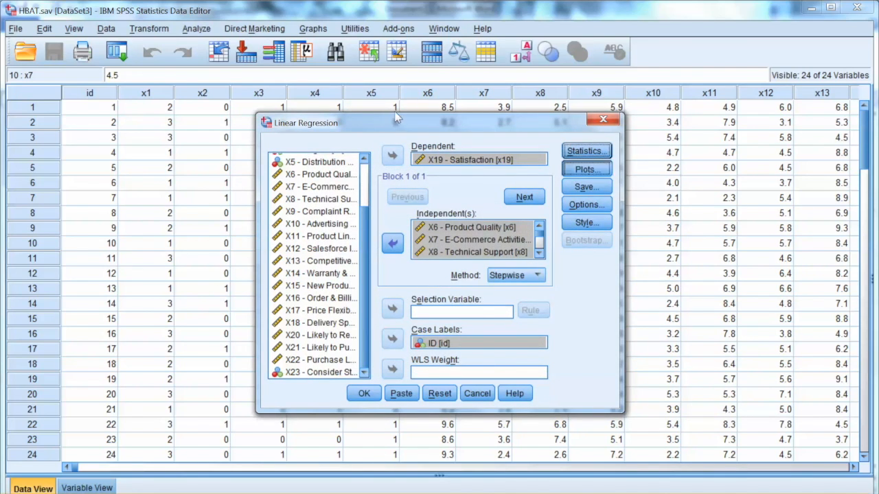
# Request the normal probability plot of the standardized residuals and run the regression.
pyautogui.click(587, 169)
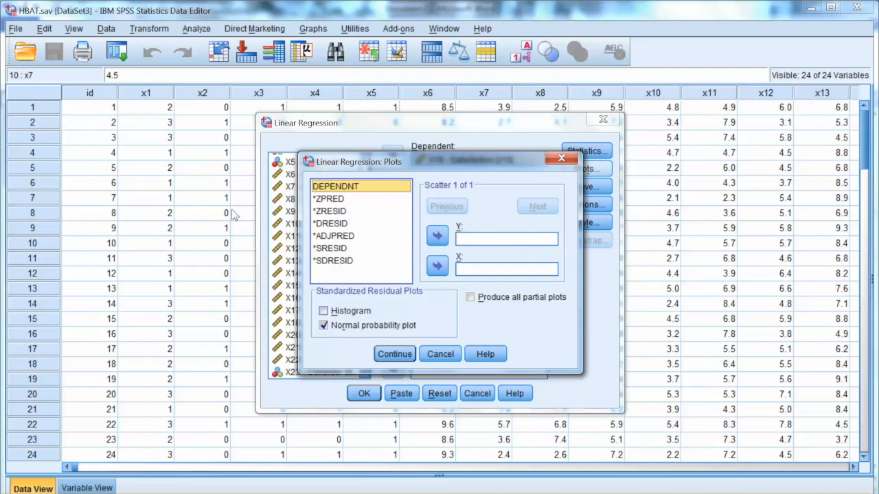
pyautogui.click(323, 326)
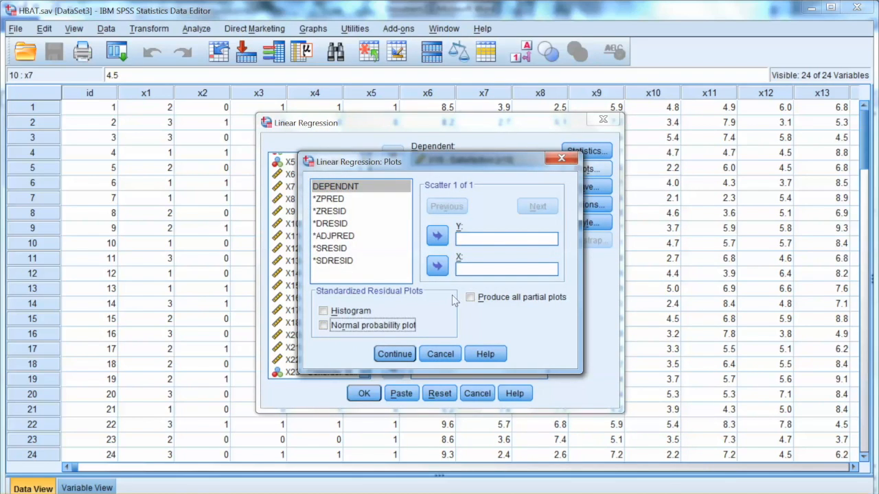
pyautogui.click(323, 326)
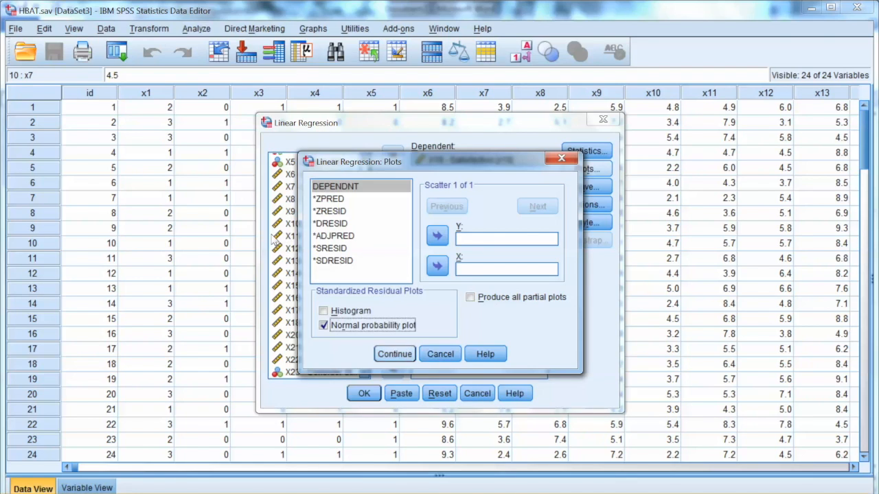
pyautogui.press('Return')
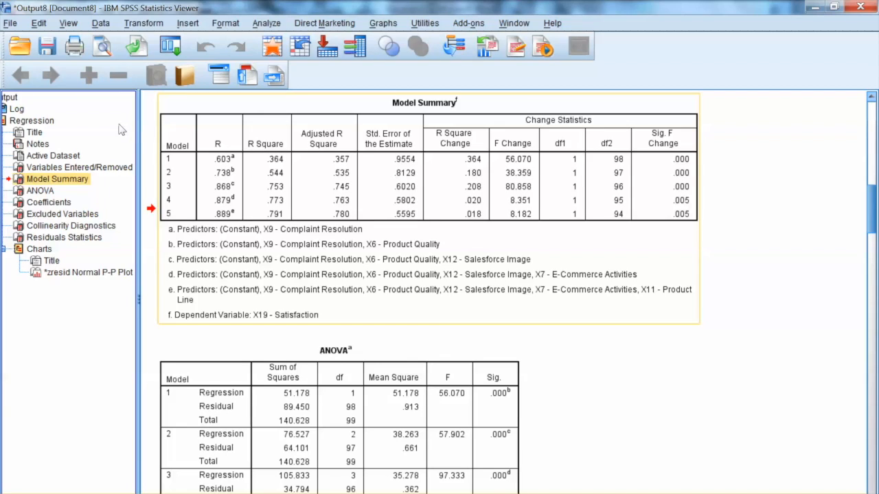
# Review the Model Summary and the full Variables Entered/Removed table in the regression output.
pyautogui.click(540, 208)
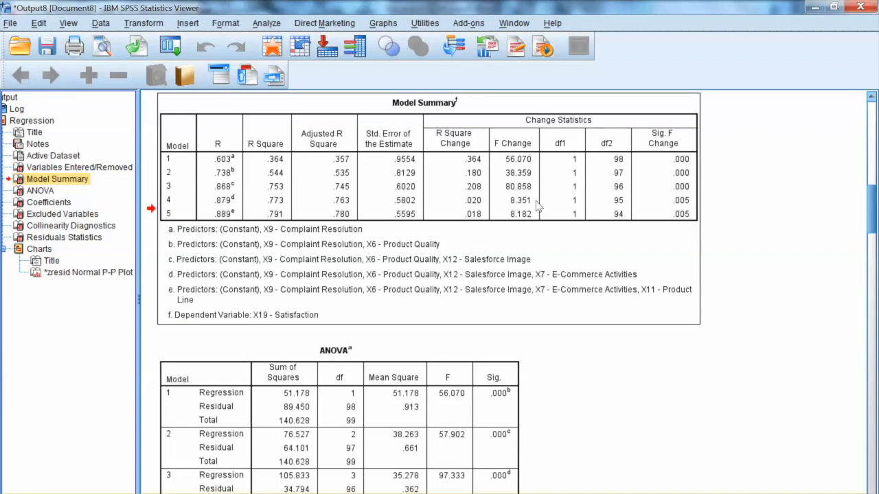
pyautogui.click(536, 202)
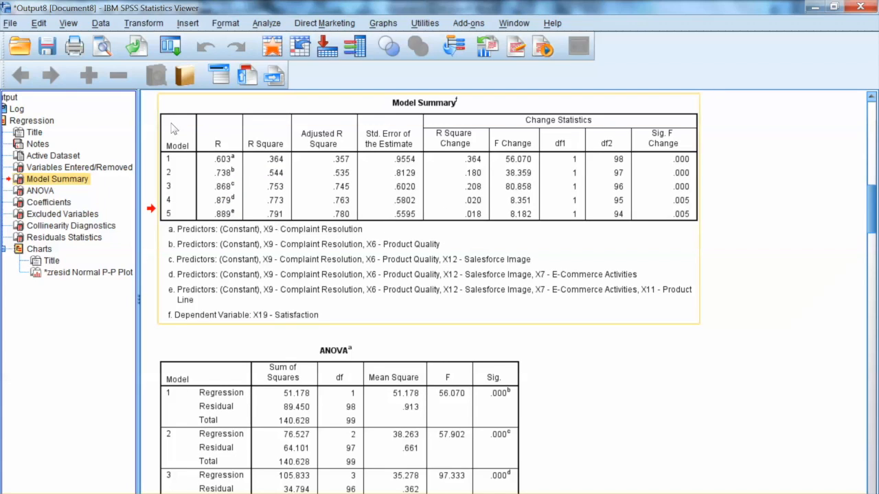
pyautogui.click(105, 169)
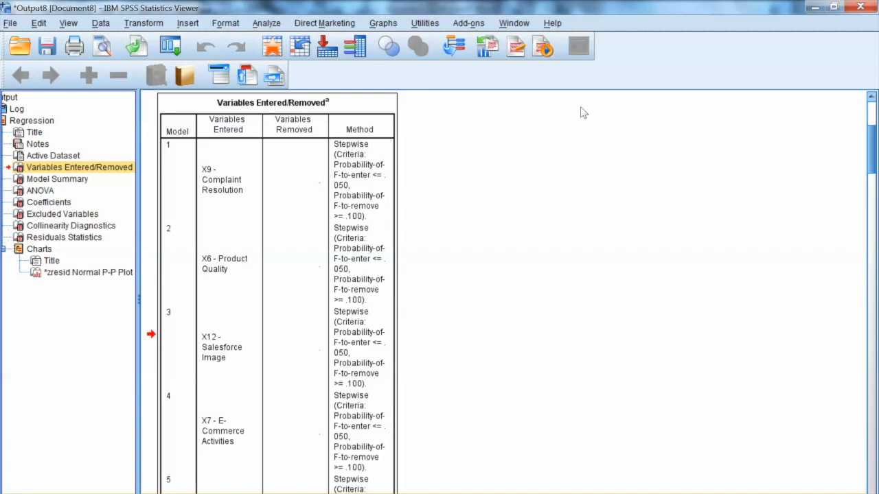
pyautogui.scroll(-3, 583, 114)
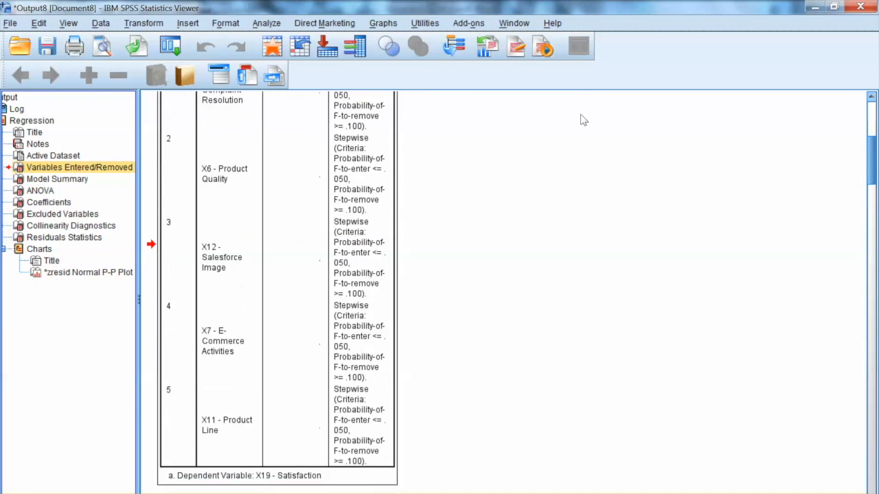
pyautogui.scroll(3, 583, 116)
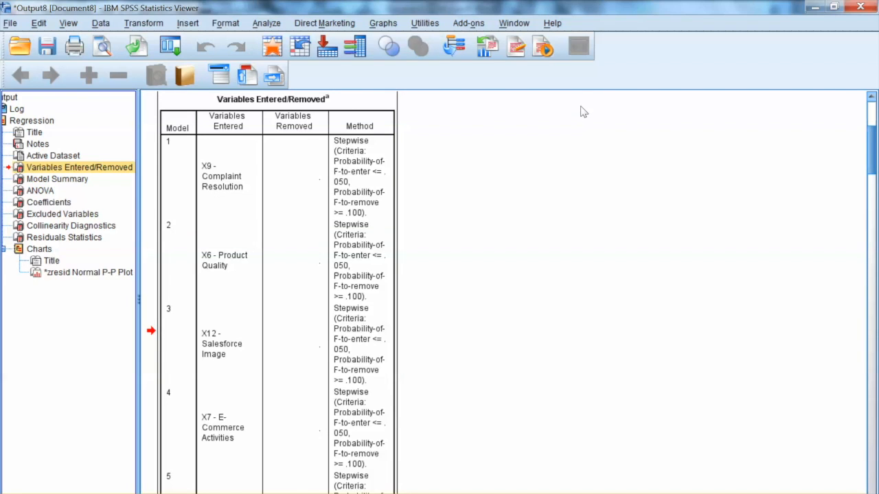
# Examine the remaining rows of the Variables Entered/Removed table and the change statistics for the five models in the Model Summary.
pyautogui.scroll(-3, 581, 117)
pyautogui.scroll(-1, 584, 121)
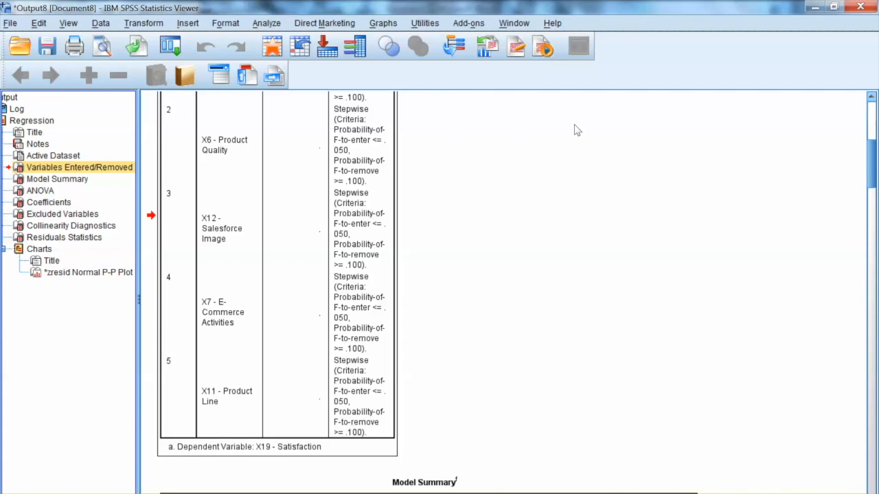
pyautogui.scroll(-5, 583, 117)
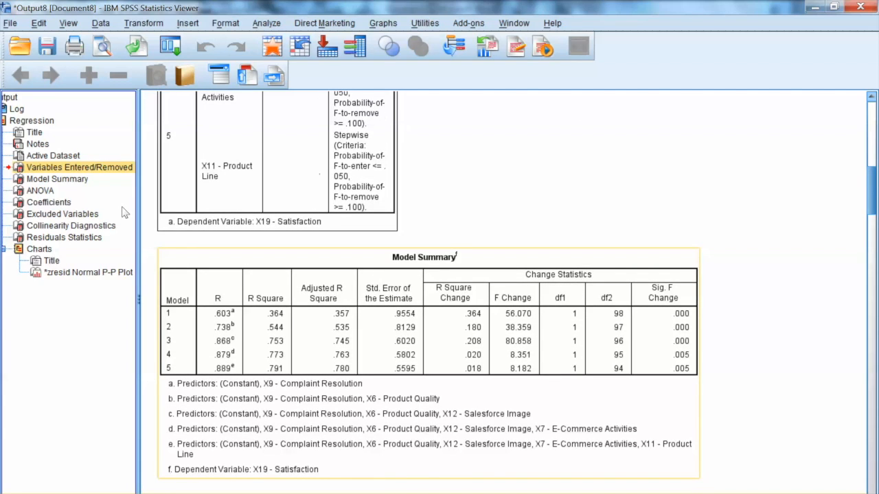
pyautogui.click(525, 202)
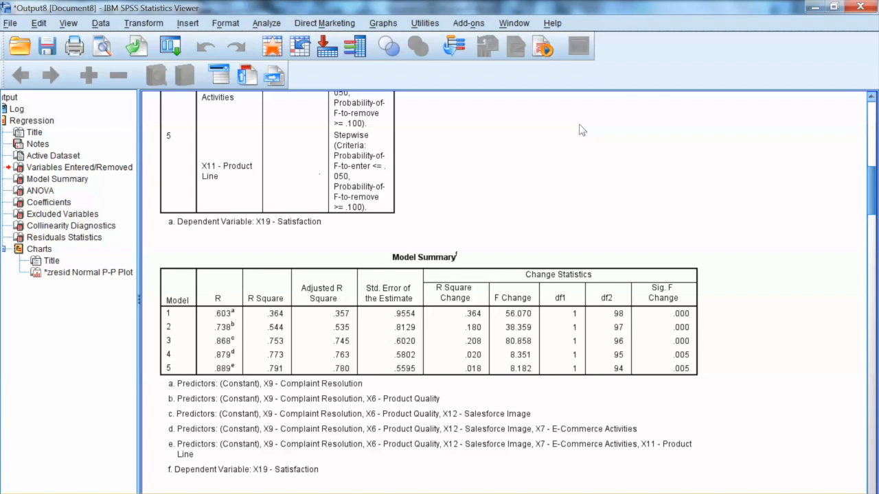
pyautogui.scroll(-3, 582, 134)
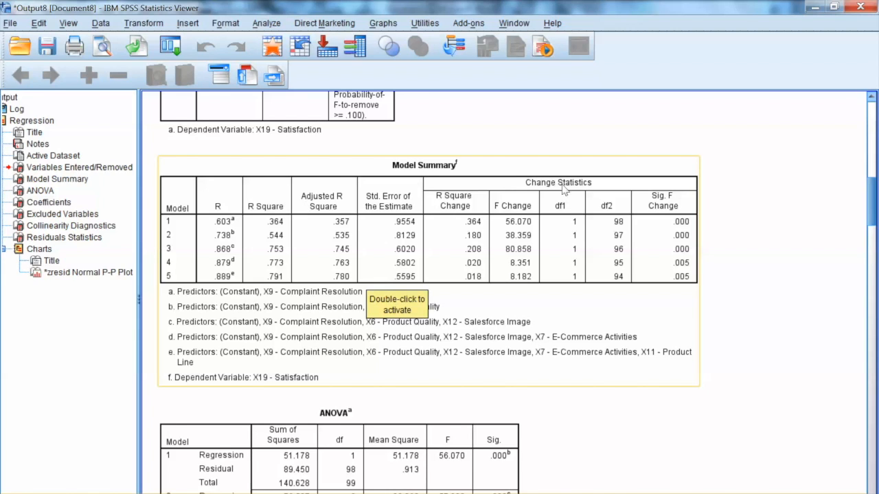
pyautogui.scroll(-4, 582, 140)
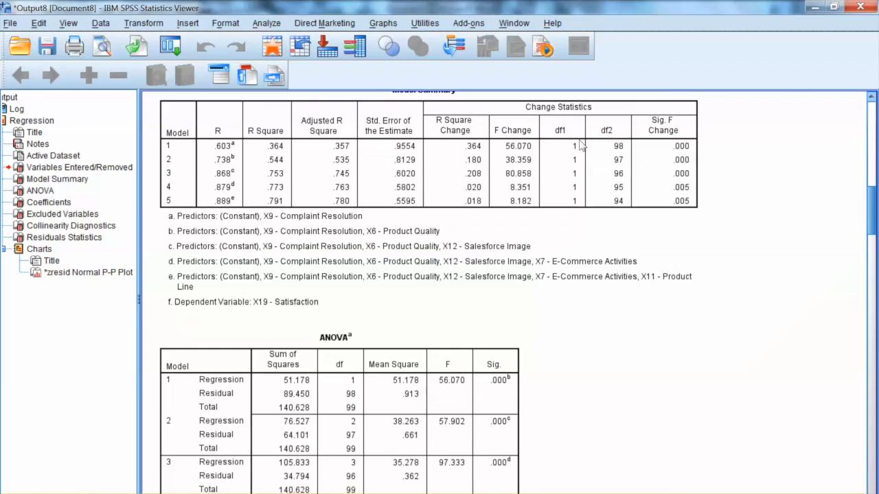
# Review the F tests for all five models in the ANOVA table, along with its predictor footnotes.
pyautogui.scroll(-2, 581, 153)
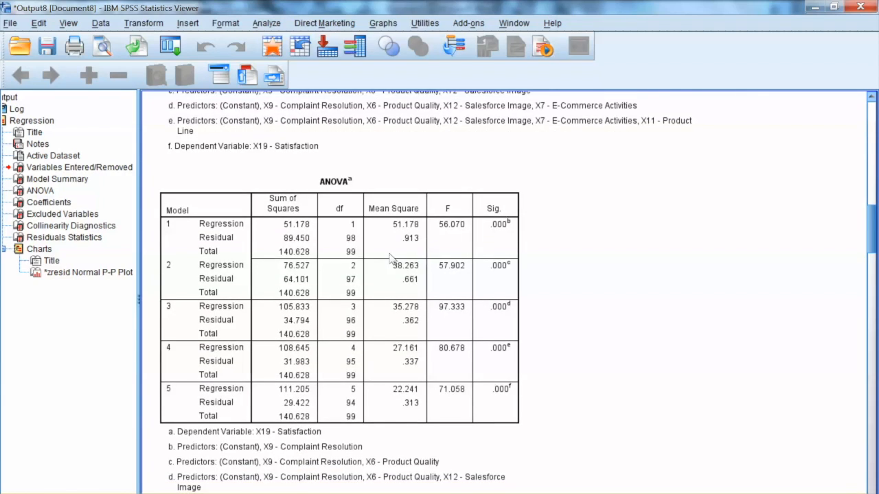
pyautogui.click(340, 284)
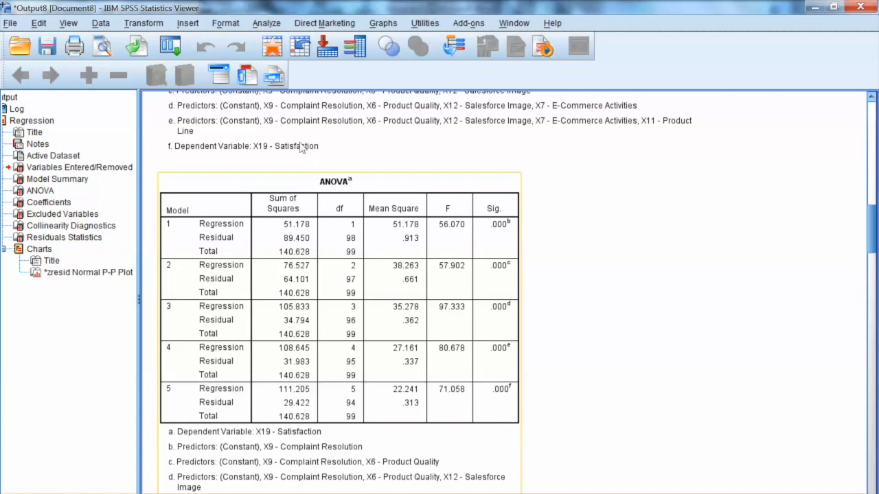
pyautogui.scroll(-3, 583, 171)
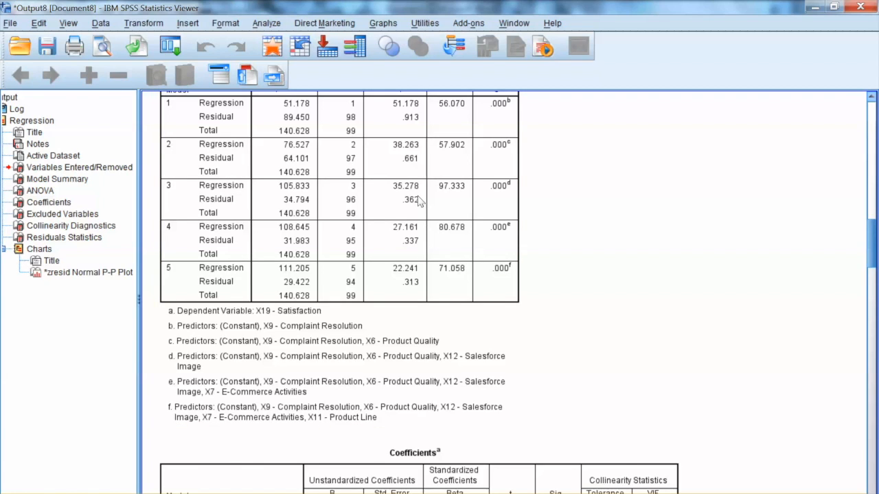
pyautogui.scroll(2, 583, 172)
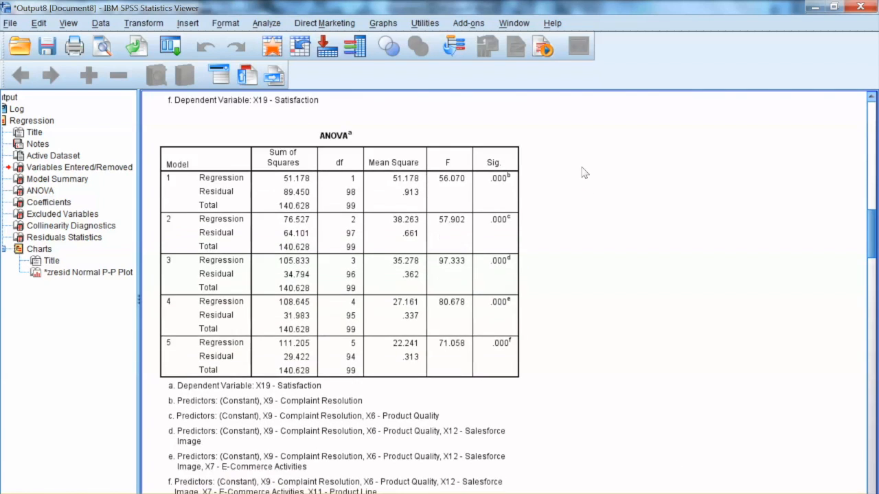
# Examine the Coefficients table for each model, including the standardized betas, significance values, tolerance and VIF.
pyautogui.scroll(-5, 583, 172)
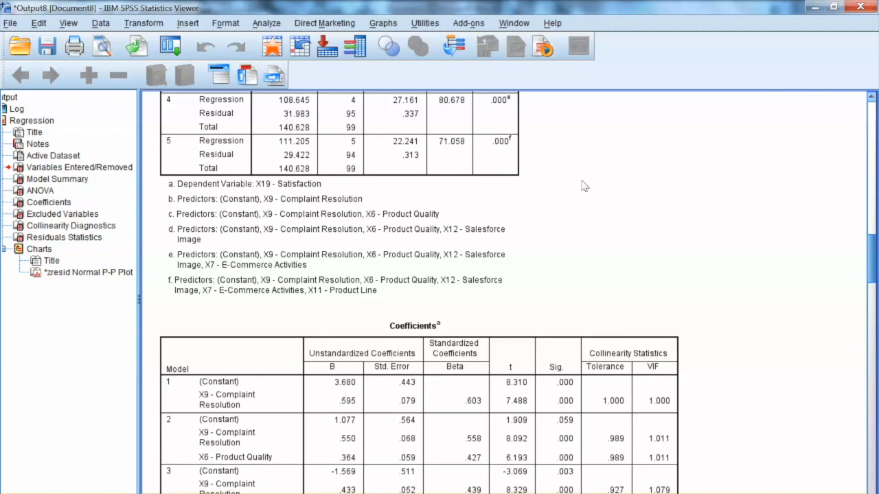
pyautogui.scroll(-1, 582, 186)
pyautogui.scroll(-5, 583, 190)
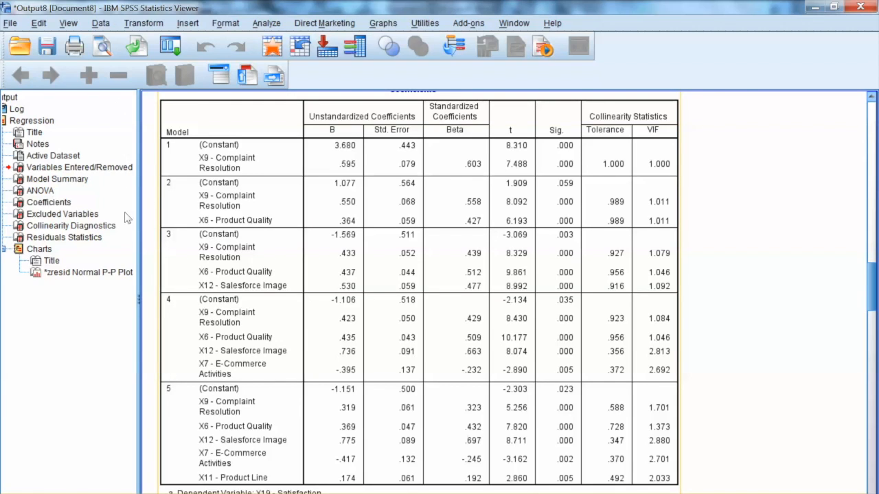
pyautogui.scroll(-4, 584, 195)
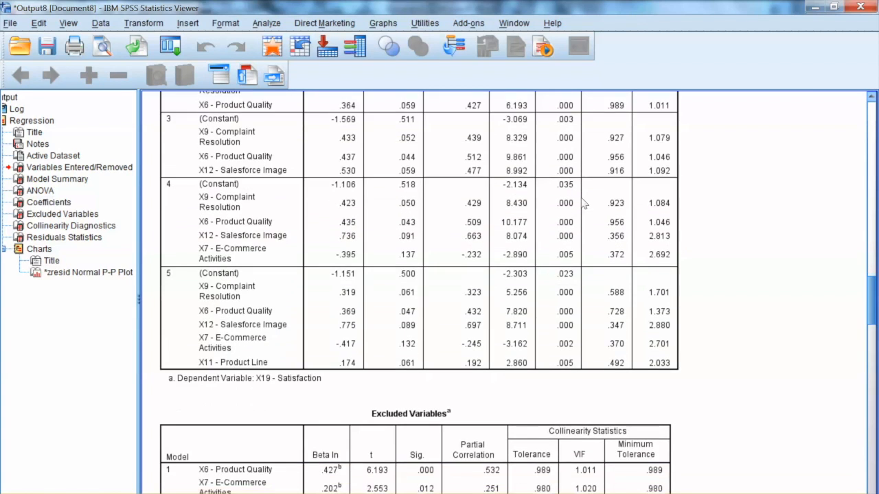
pyautogui.scroll(5, 585, 194)
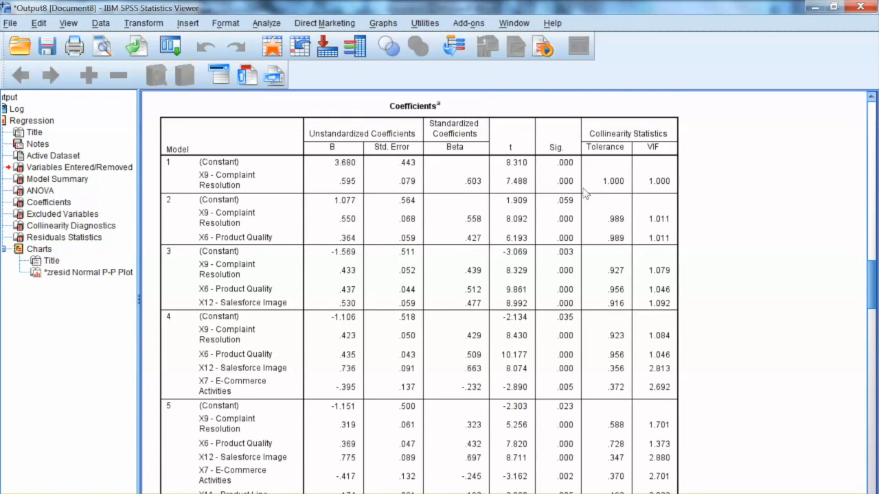
pyautogui.scroll(-1, 584, 195)
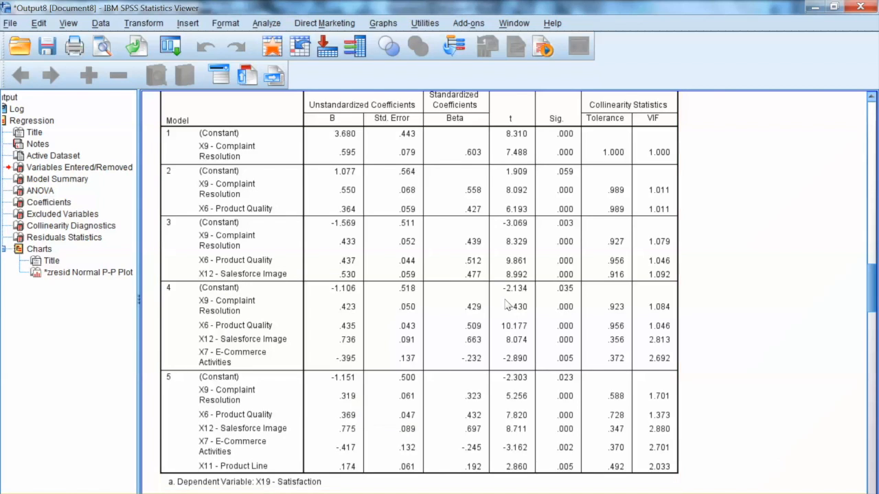
pyautogui.click(349, 314)
pyautogui.click(453, 283)
pyautogui.scroll(-2, 464, 267)
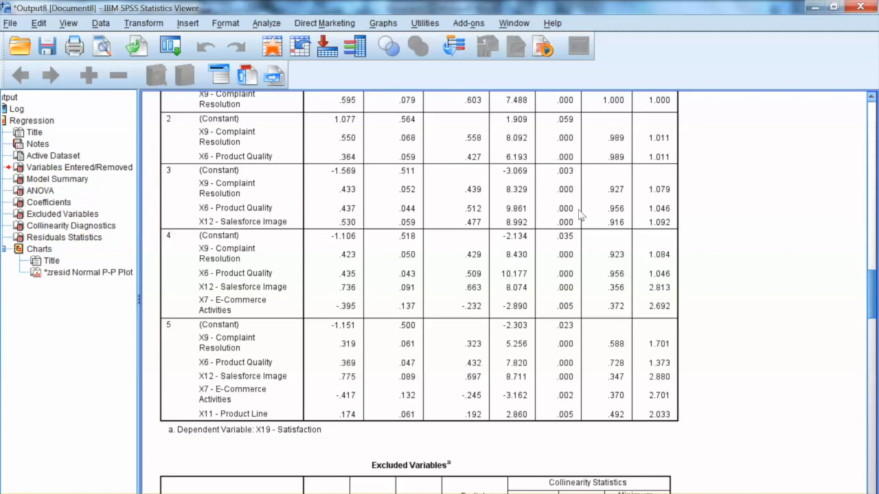
# Examine the Excluded Variables table for models 1 to 5, including significance, partial correlation and collinearity statistics.
pyautogui.scroll(-10, 580, 208)
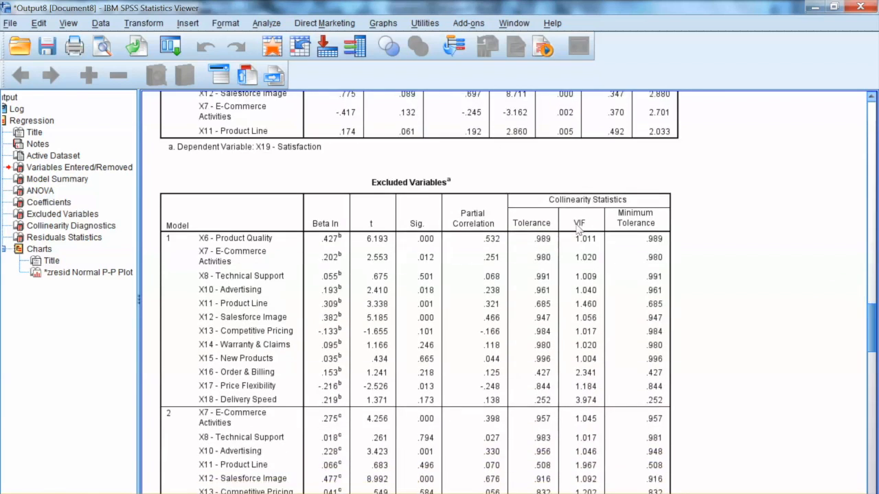
pyautogui.scroll(-2, 577, 233)
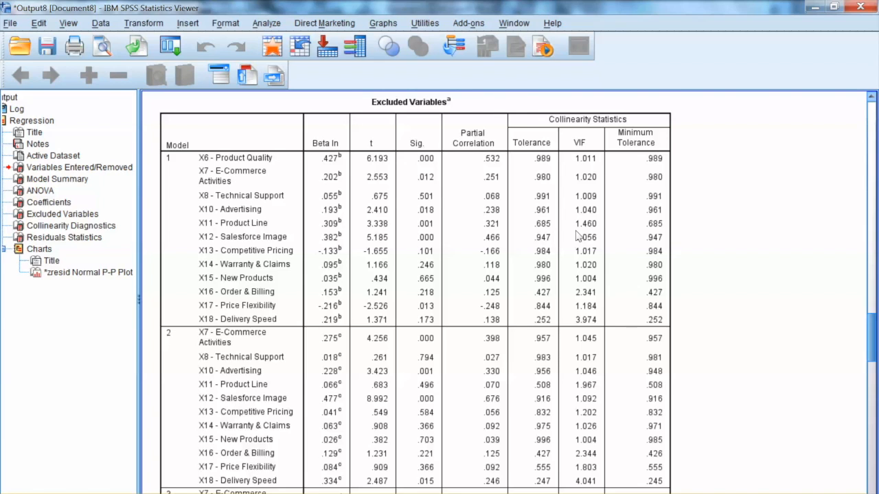
pyautogui.scroll(-4, 577, 237)
pyautogui.scroll(-12, 577, 244)
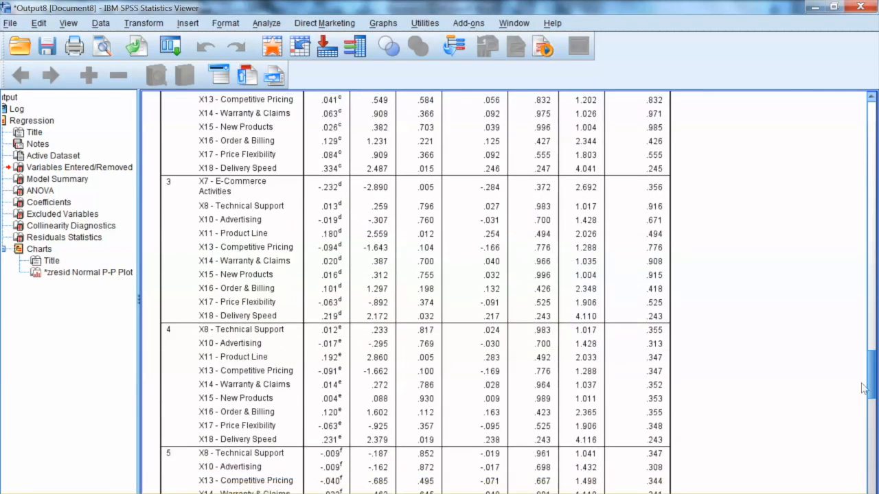
pyautogui.scroll(-1, 575, 270)
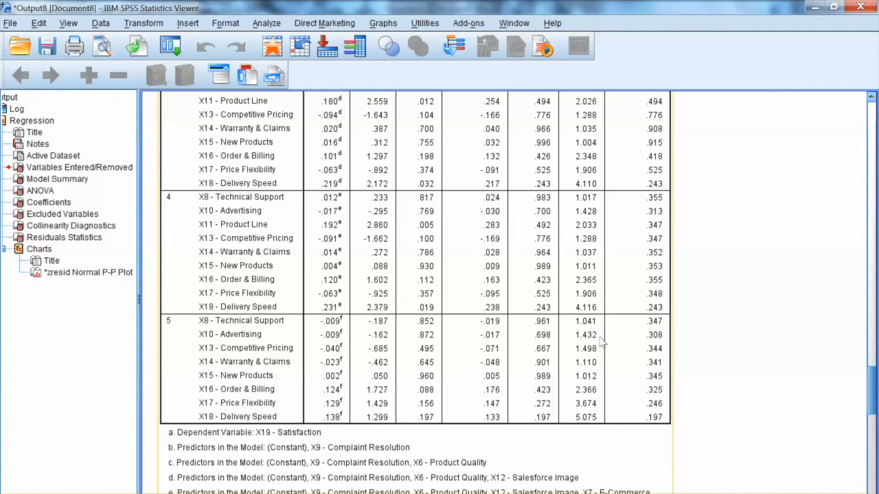
pyautogui.scroll(8, 582, 244)
pyautogui.scroll(12, 583, 240)
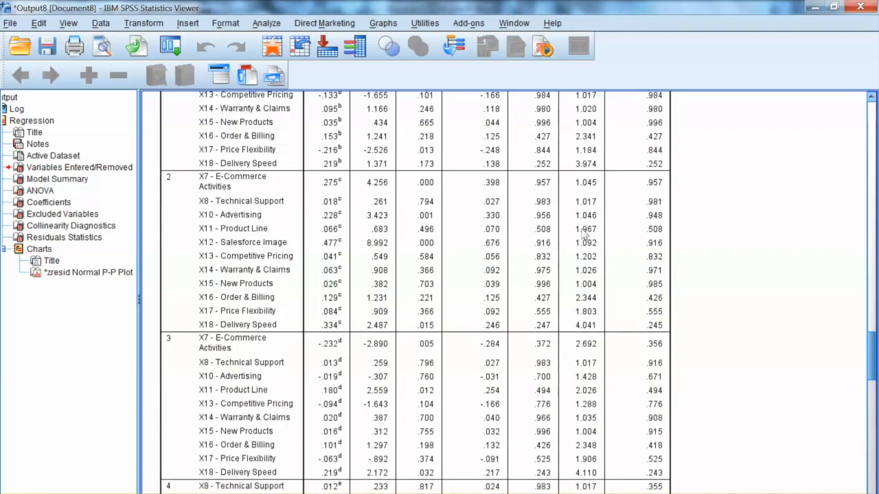
pyautogui.scroll(-14, 582, 246)
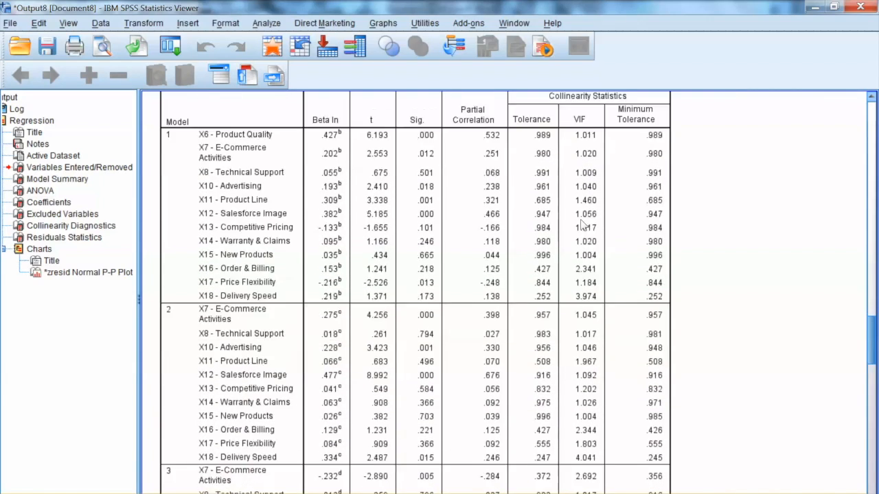
pyautogui.scroll(-8, 582, 245)
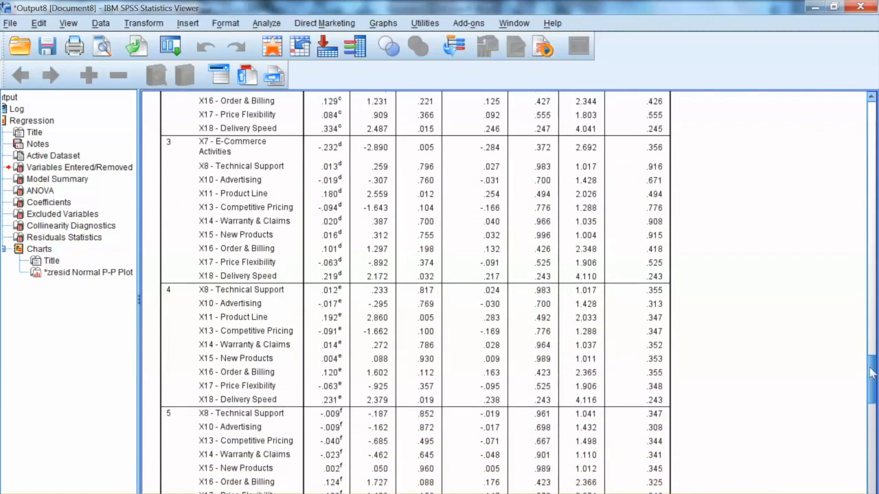
pyautogui.click(511, 271)
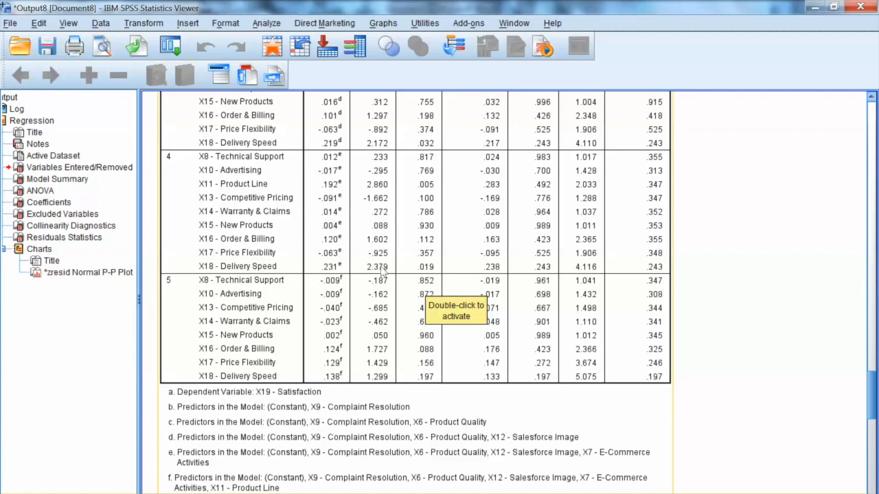
# Inspect the normal P-P plot of the standardized residuals and the Collinearity Diagnostics table.
pyautogui.scroll(-10, 383, 273)
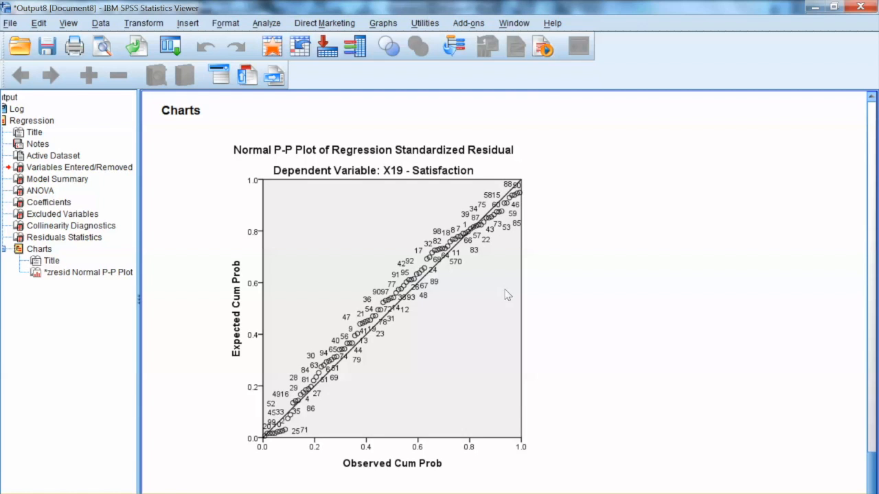
pyautogui.scroll(1, 582, 314)
pyautogui.scroll(10, 582, 313)
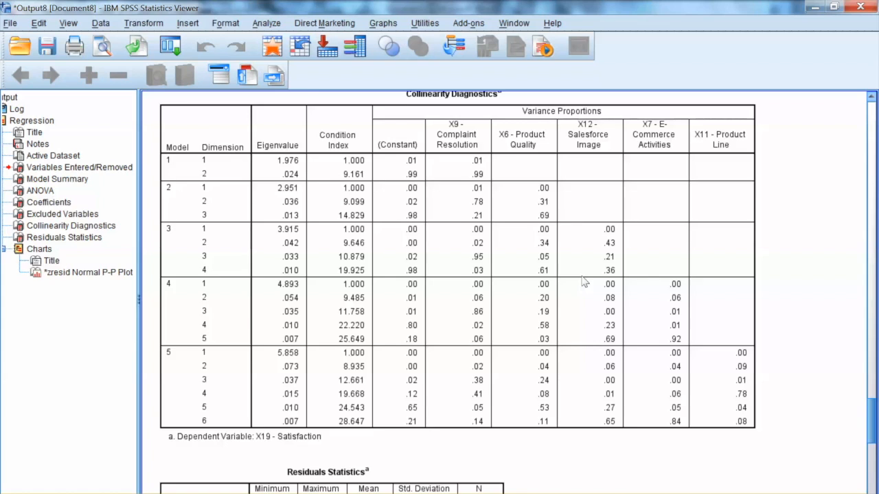
pyautogui.scroll(5, 582, 281)
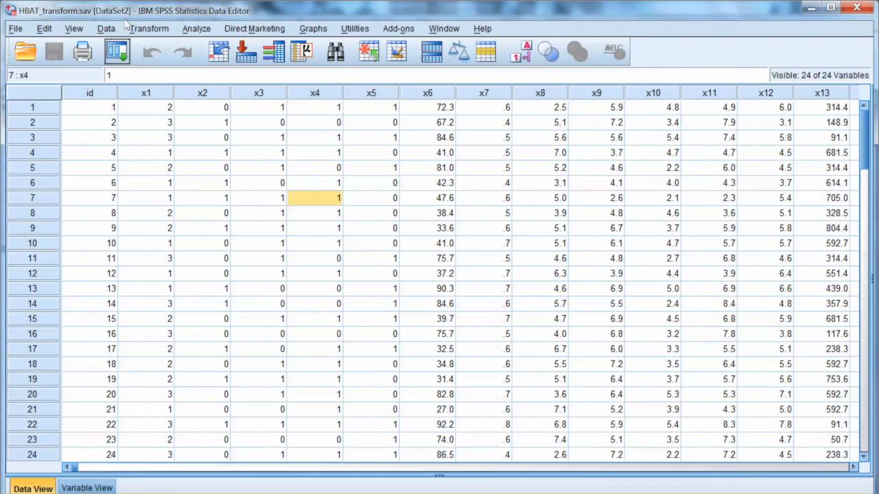
# Reopen the linear regression setup for HBAT_transform.sav and remove X19 from the dependent variable and X6 to X18 from the independents.
pyautogui.hotkey('alt', 'a')
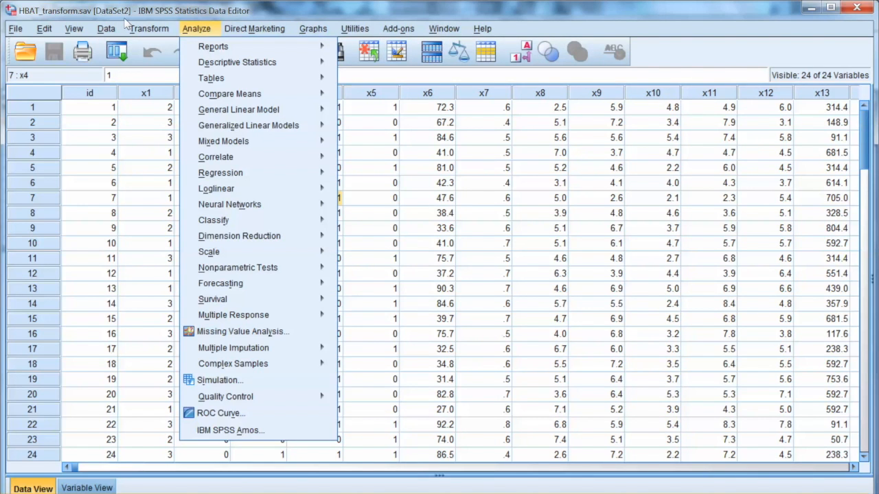
pyautogui.press('Down')
pyautogui.press('Down')
pyautogui.press('Down')
pyautogui.press('Down')
pyautogui.press('Down')
pyautogui.press('Down')
pyautogui.press('Down')
pyautogui.press('Down')
pyautogui.press('Down')
pyautogui.press('Right')
pyautogui.press('Down')
pyautogui.press('Return')
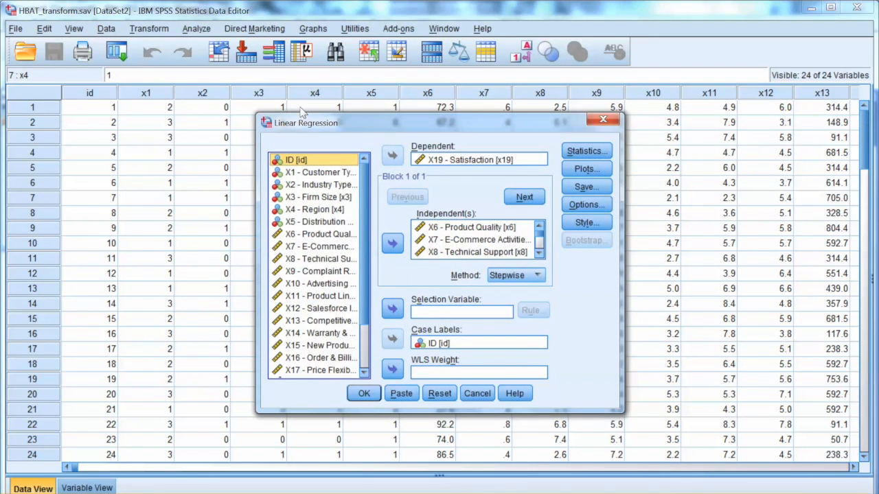
pyautogui.click(393, 156)
pyautogui.click(464, 240)
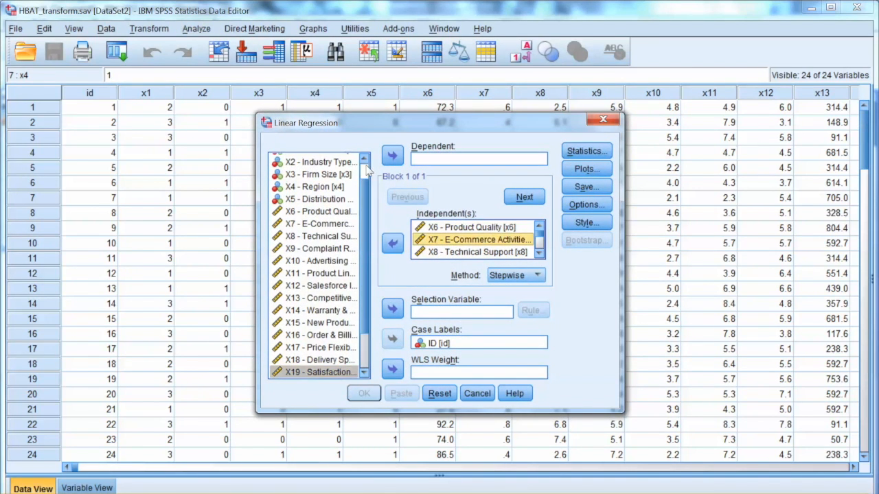
pyautogui.click(512, 227)
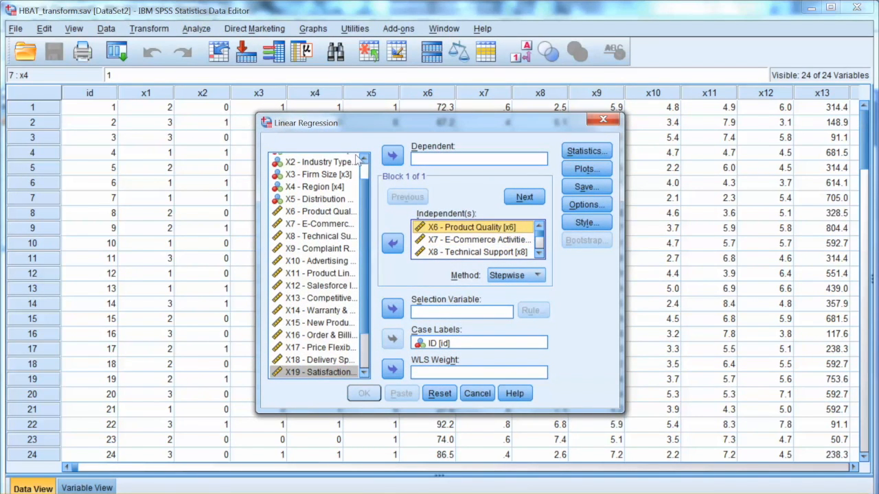
pyautogui.moveTo(539, 234); pyautogui.dragTo(539, 245)
pyautogui.keyDown('shift'); pyautogui.click(517, 253); pyautogui.keyUp('shift')
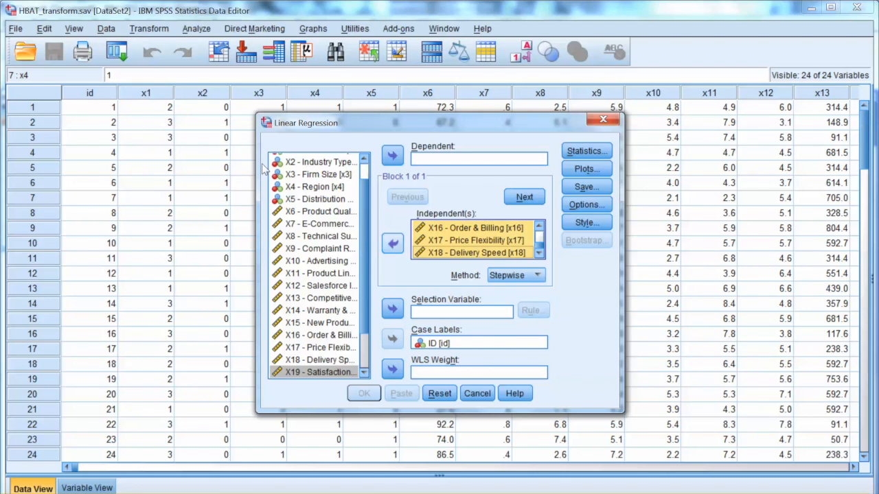
pyautogui.click(393, 243)
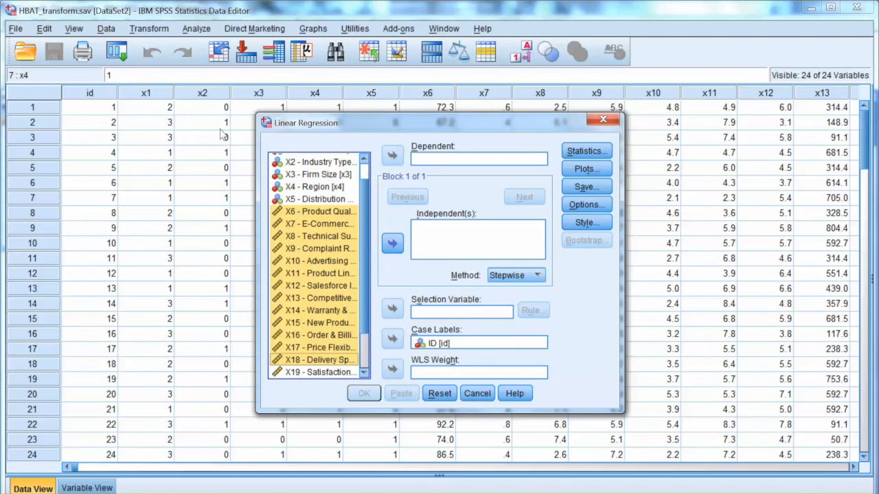
# Set X19 - Satisfaction as the dependent variable of the regression.
pyautogui.scroll(-1, 320, 267)
pyautogui.scroll(-1, 319, 267)
pyautogui.click(319, 325)
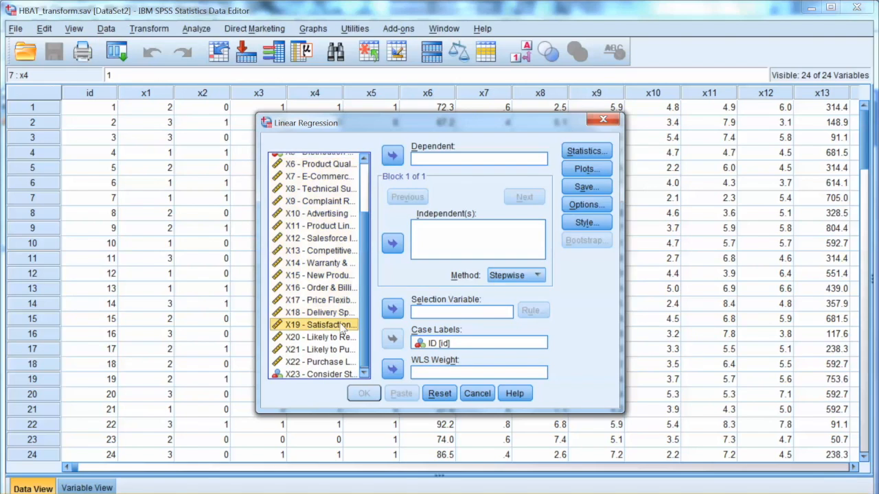
pyautogui.click(392, 156)
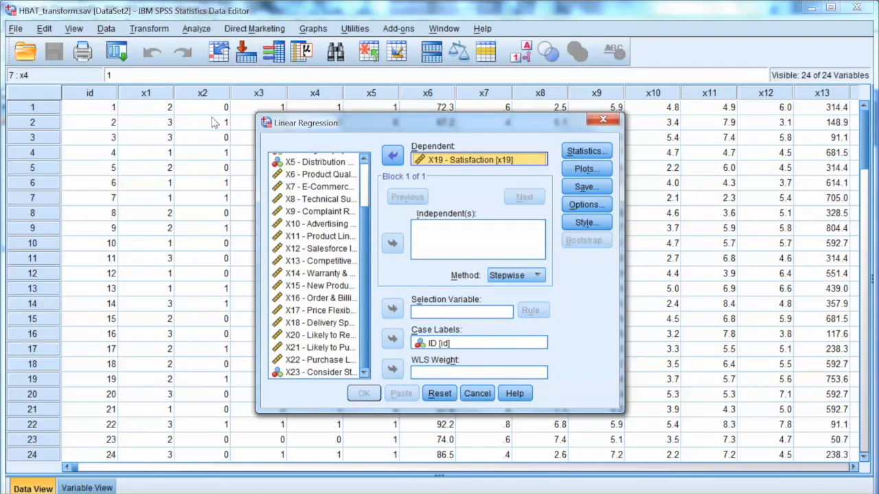
# Add X6 - Product Quality to X18 - Delivery Speed as the independent variables, using the Stepwise method.
pyautogui.click(319, 174)
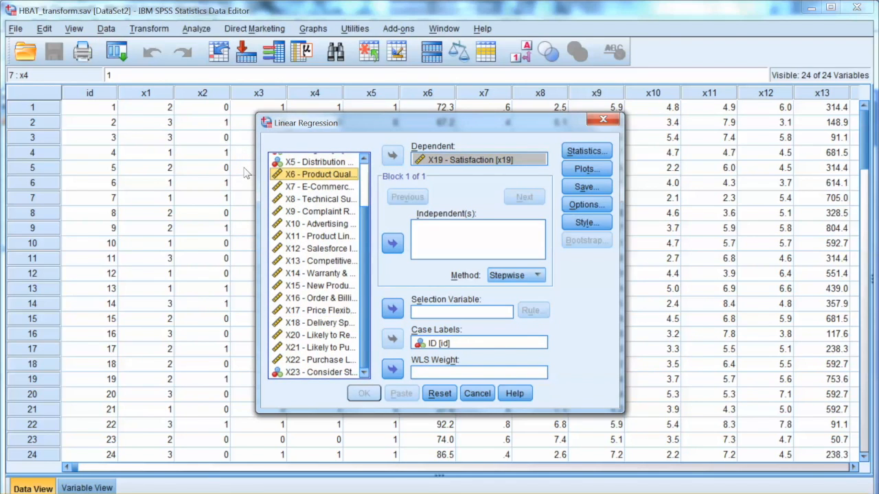
pyautogui.keyDown('shift'); pyautogui.click(333, 323); pyautogui.keyUp('shift')
pyautogui.click(392, 243)
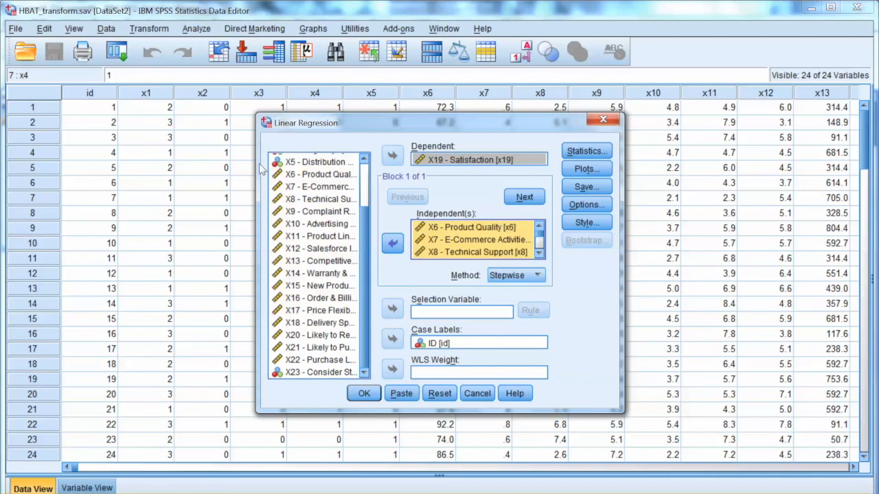
pyautogui.click(516, 275)
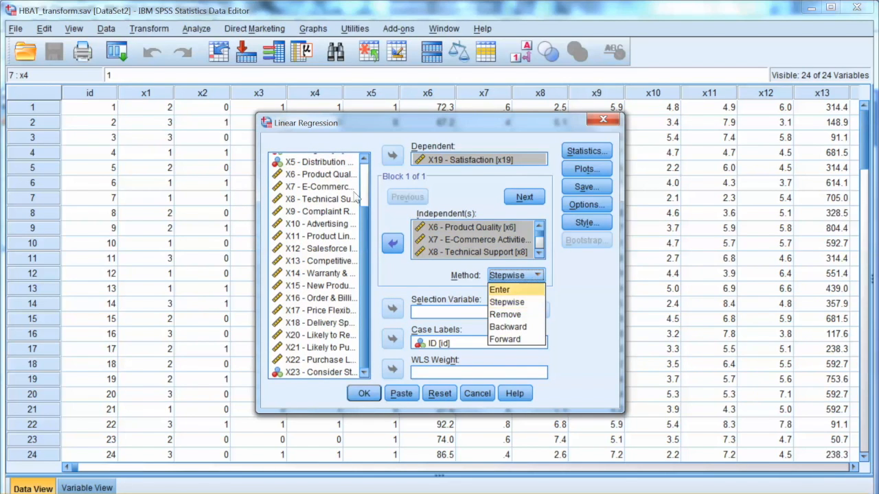
pyautogui.click(519, 299)
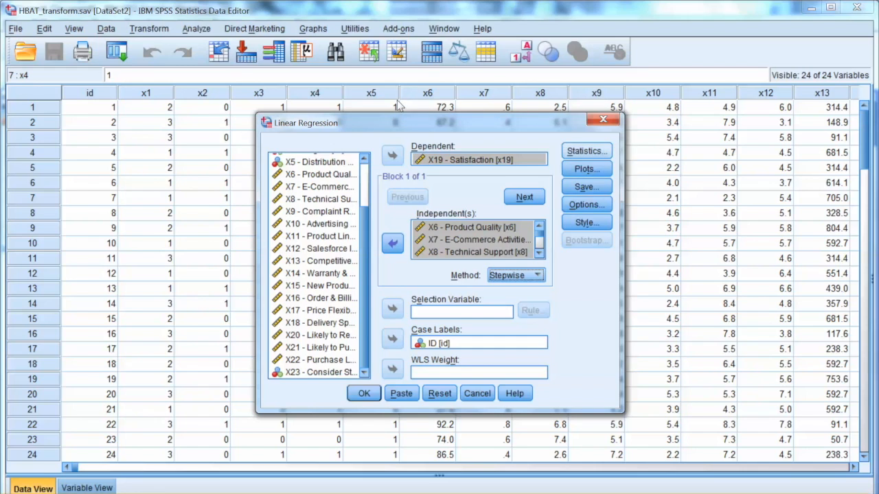
# Include R squared change and collinearity diagnostics in the regression statistics, alongside estimates and model fit.
pyautogui.click(586, 151)
pyautogui.click(440, 198)
pyautogui.click(440, 199)
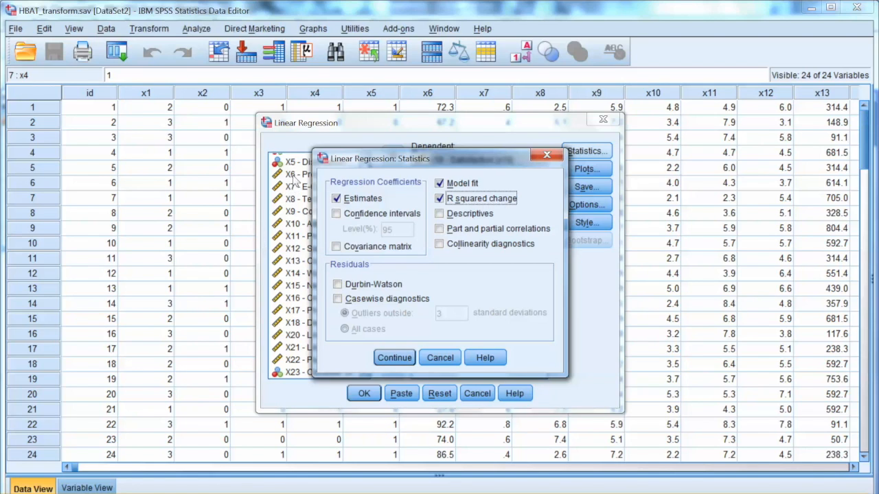
pyautogui.click(439, 244)
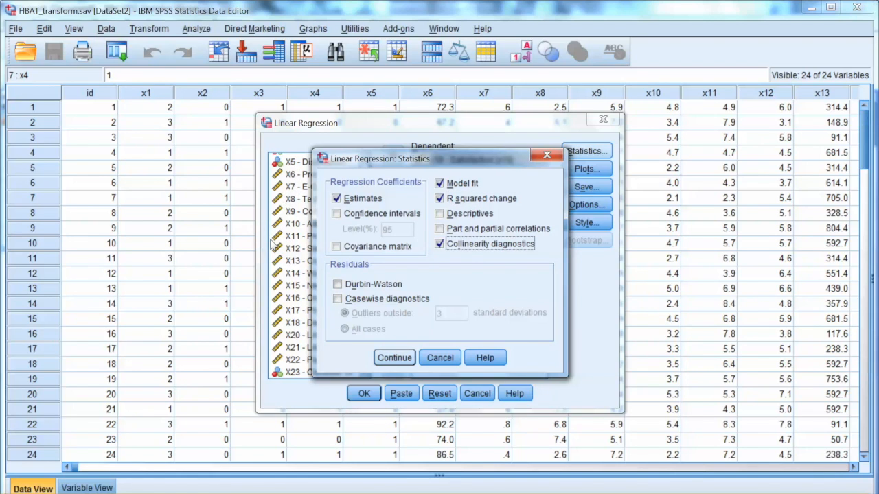
pyautogui.click(394, 358)
# Include the normal probability plot of the standardized residuals and run the regression.
pyautogui.click(587, 169)
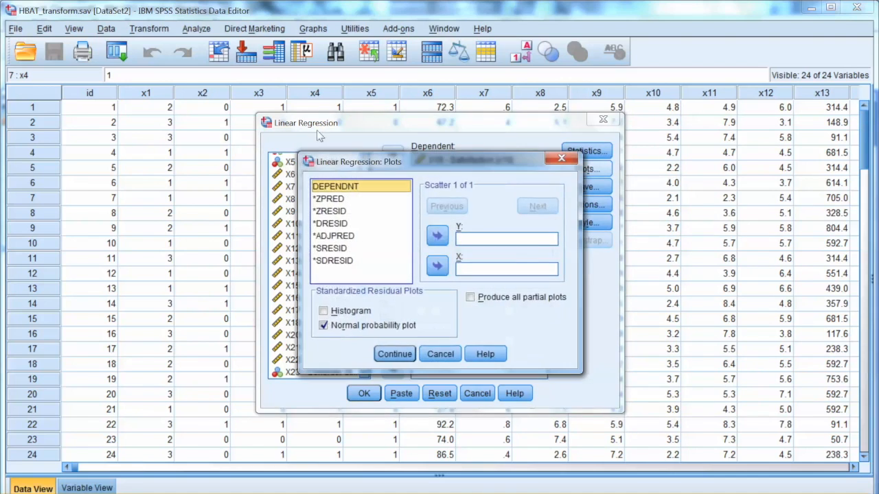
pyautogui.click(323, 325)
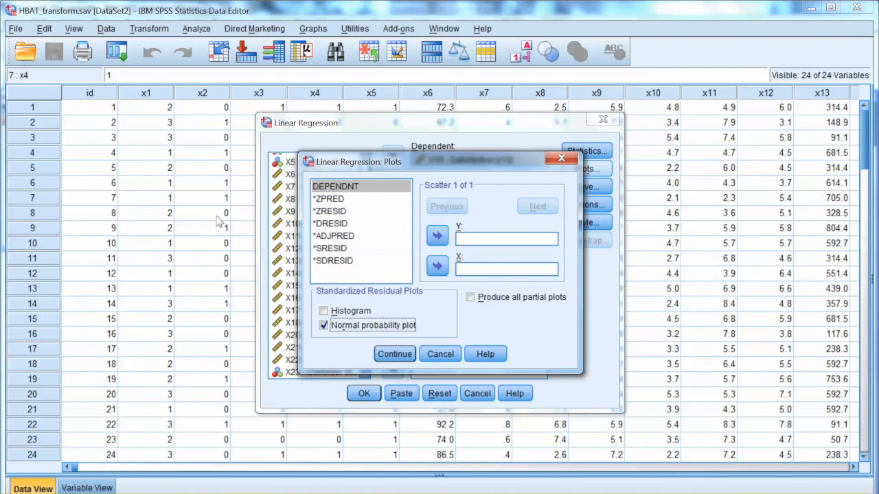
pyautogui.click(394, 354)
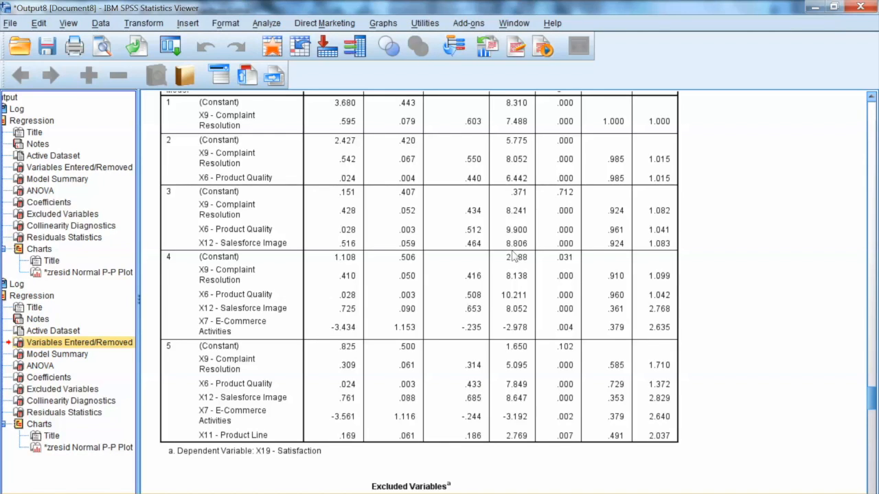
# Review the new regression's Coefficients table for models 1 to 5 and the normal P-P plot of the standardized residuals.
pyautogui.click(432, 316)
pyautogui.scroll(1, 584, 69)
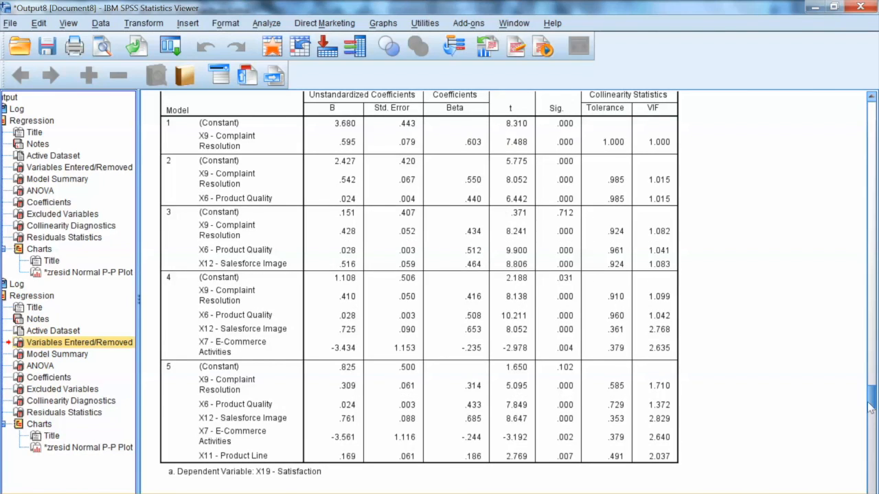
pyautogui.scroll(-2, 583, 267)
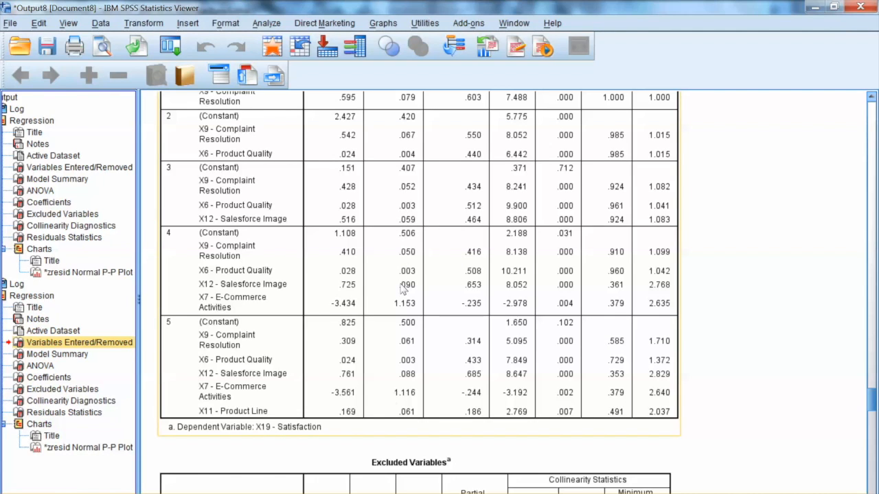
pyautogui.scroll(-10, 583, 275)
pyautogui.scroll(-20, 585, 288)
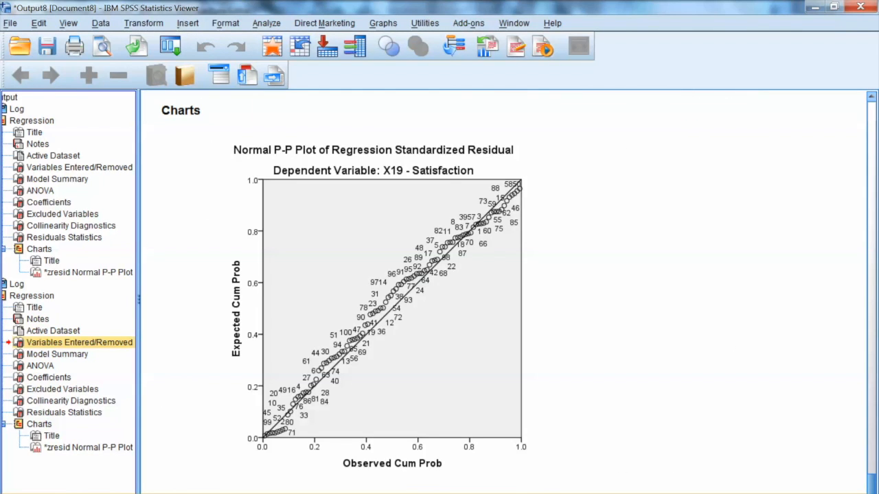
pyautogui.click(551, 334)
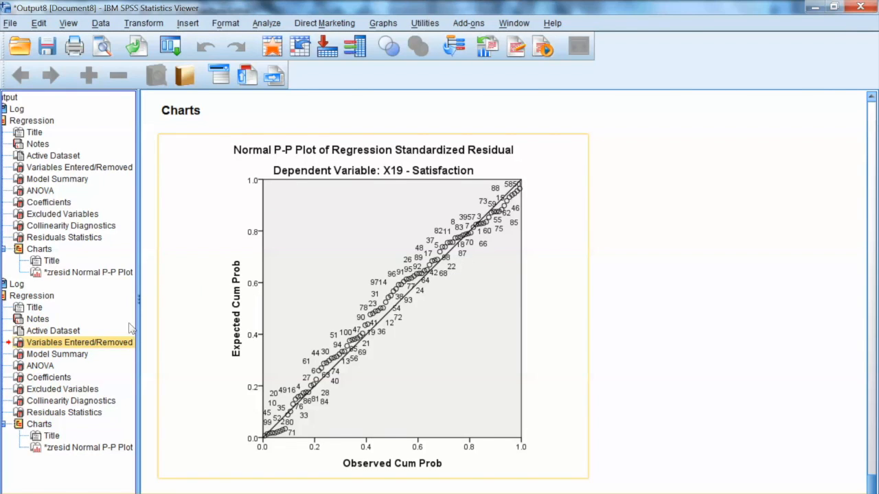
# Switch to Document2 in Word and compare the unstandardized coefficients of X9 and X12 between the two model 5 tables.
pyautogui.hotkey('alt', 'Tab')
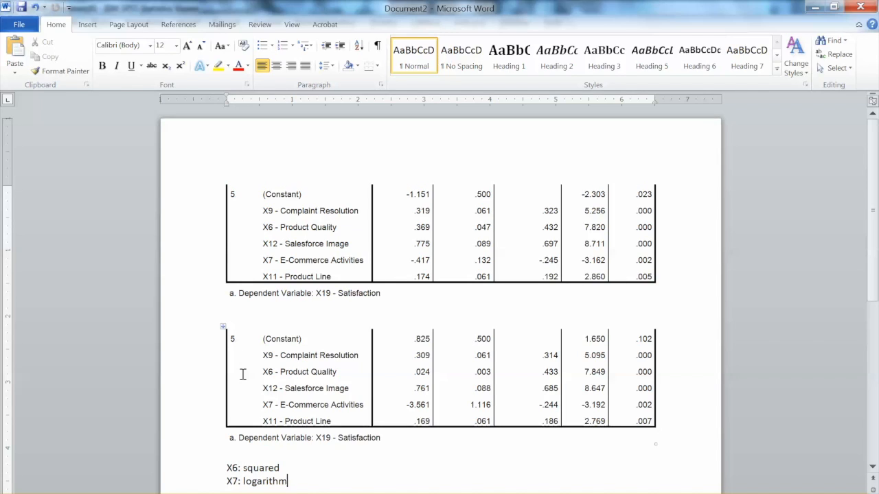
pyautogui.click(306, 211)
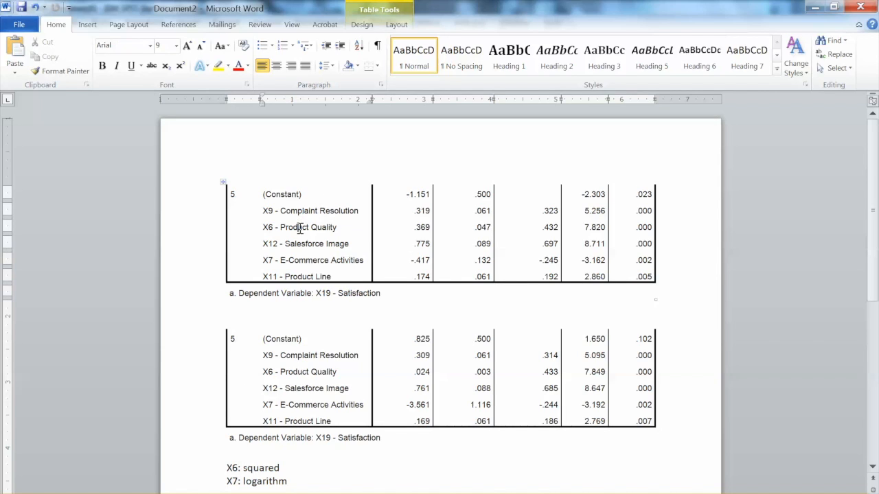
pyautogui.click(310, 371)
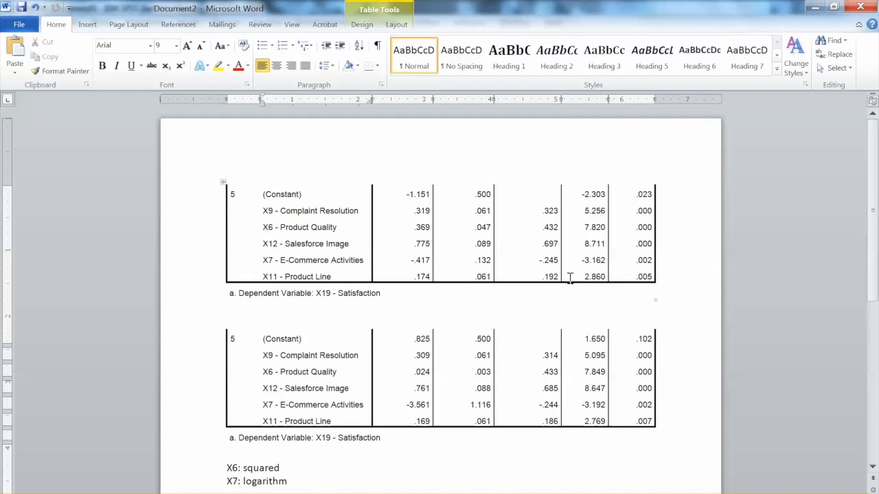
pyautogui.click(418, 211)
pyautogui.click(422, 352)
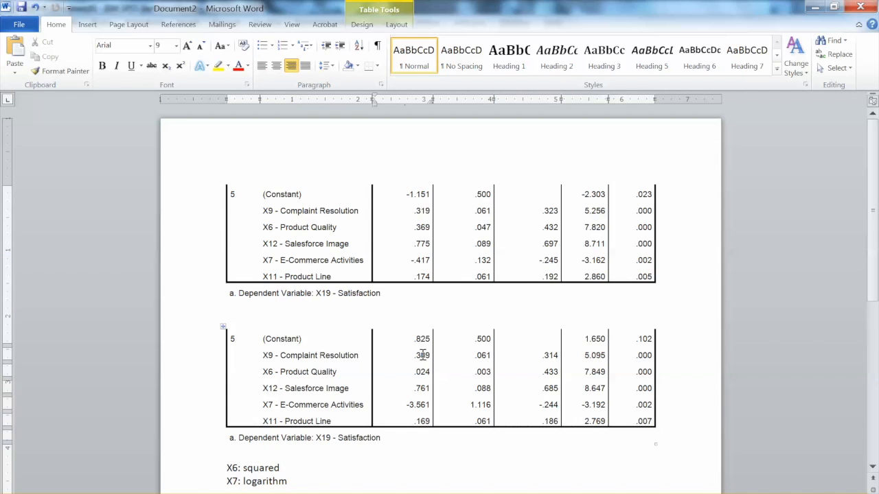
pyautogui.click(349, 210)
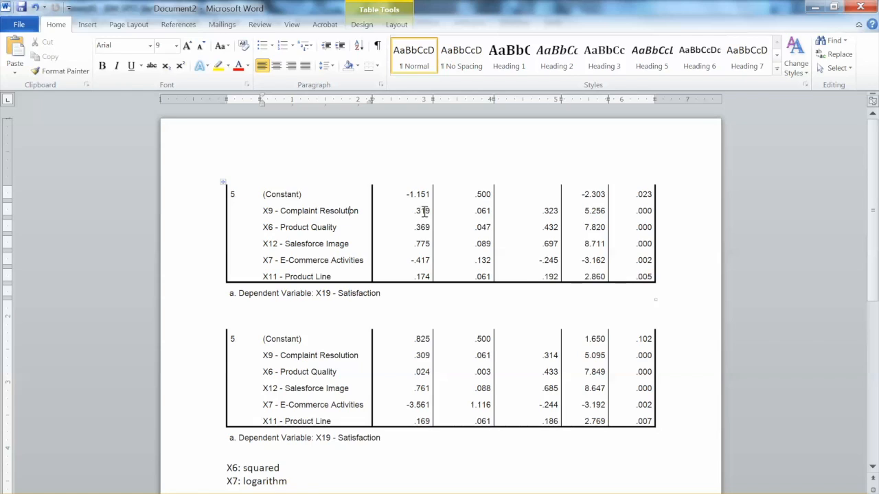
pyautogui.click(418, 352)
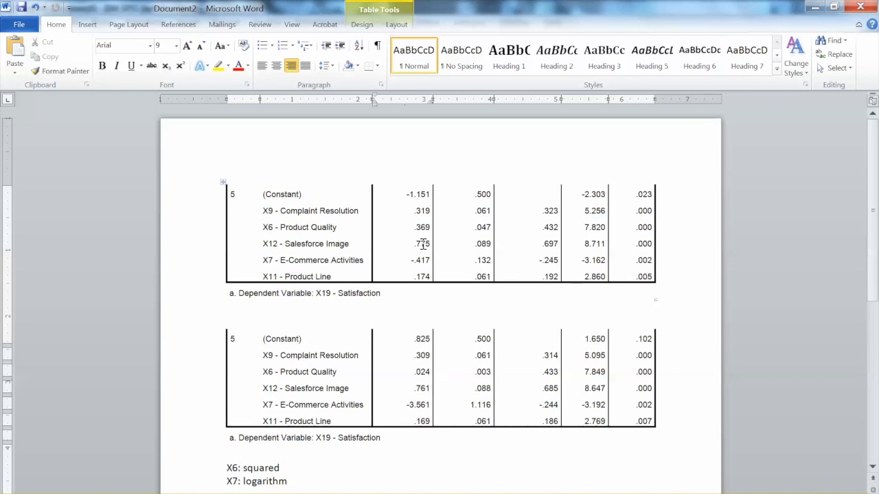
pyautogui.click(309, 389)
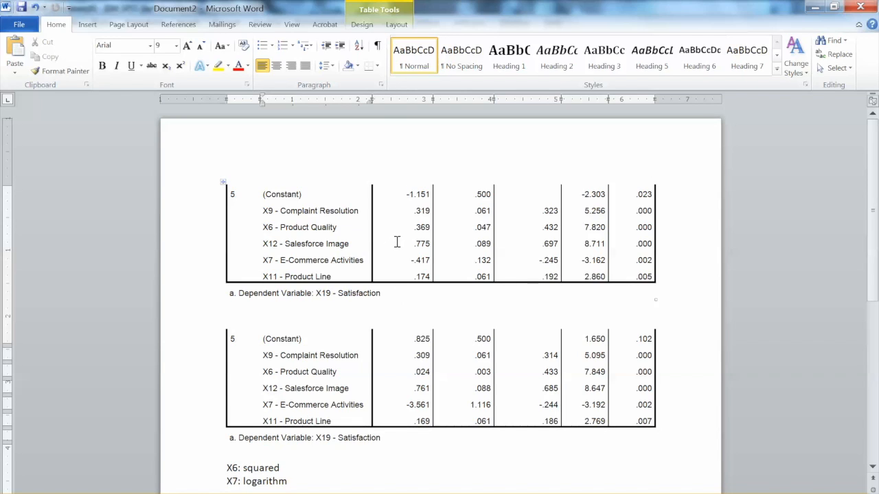
# Compare the unstandardized coefficients of X6 and X7 between both tables, relating them to the squared and logarithm transformation notes.
pyautogui.click(413, 226)
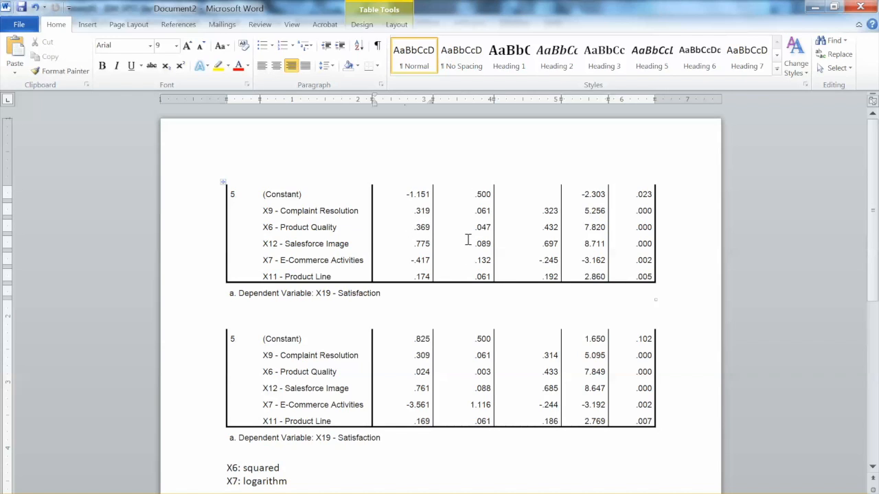
pyautogui.click(413, 373)
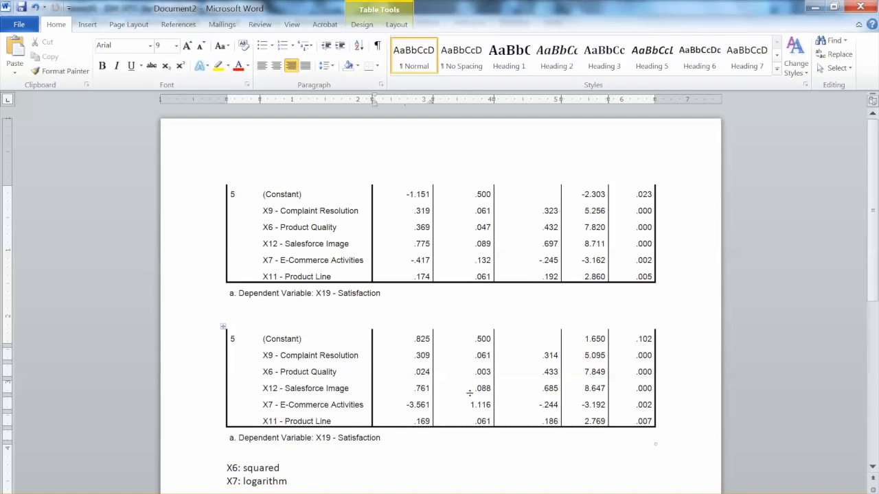
pyautogui.click(290, 469)
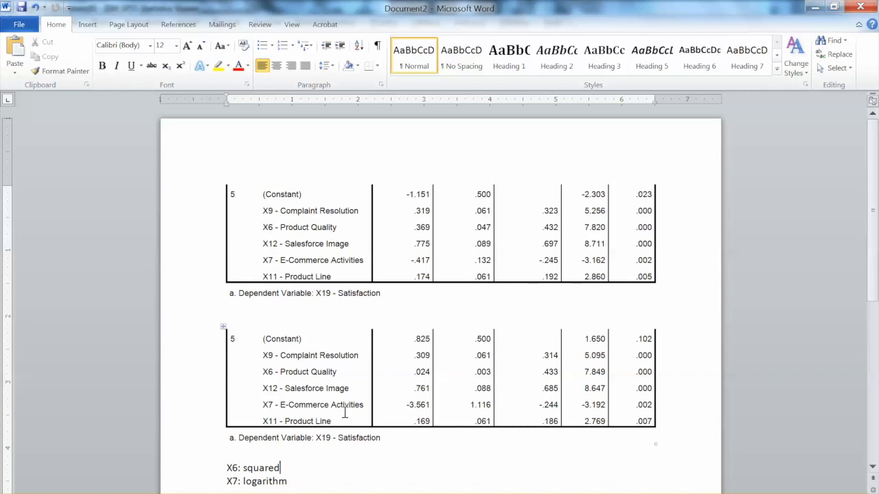
pyautogui.click(406, 369)
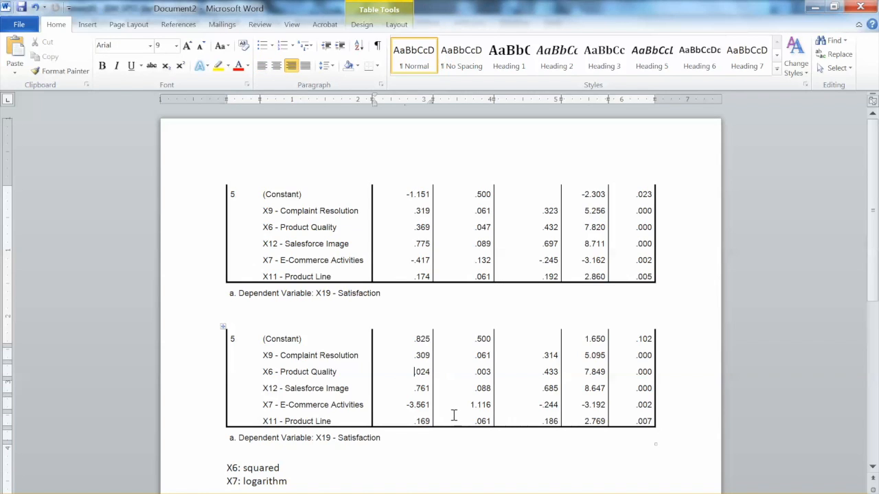
pyautogui.click(301, 481)
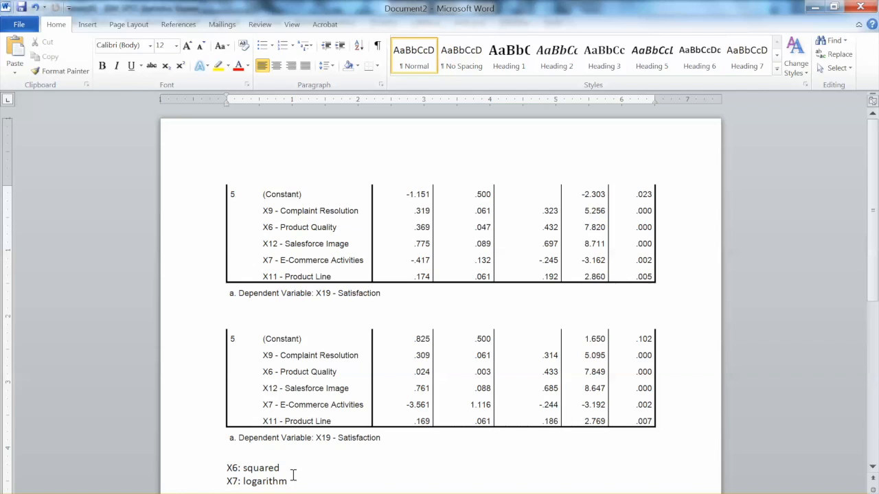
pyautogui.click(345, 405)
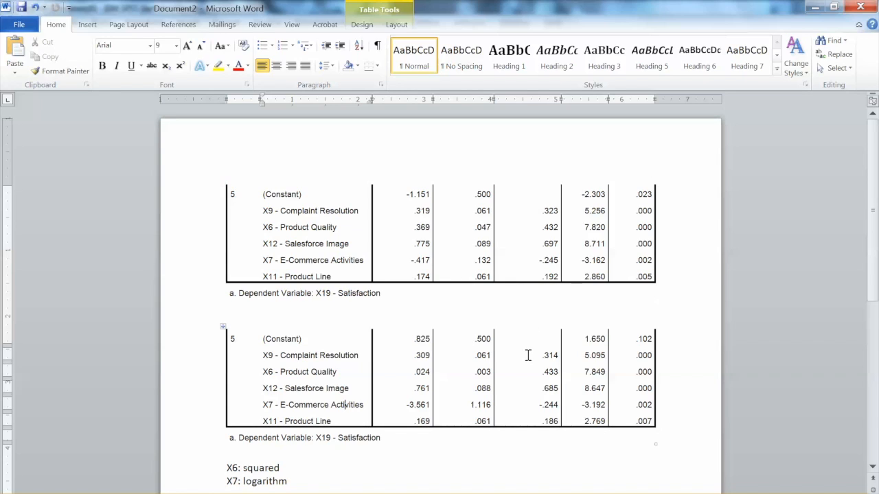
# Compare the standardized Beta coefficients of X9, X6, X12, X7 and X11 between the original and transformed model 5 tables.
pyautogui.click(543, 210)
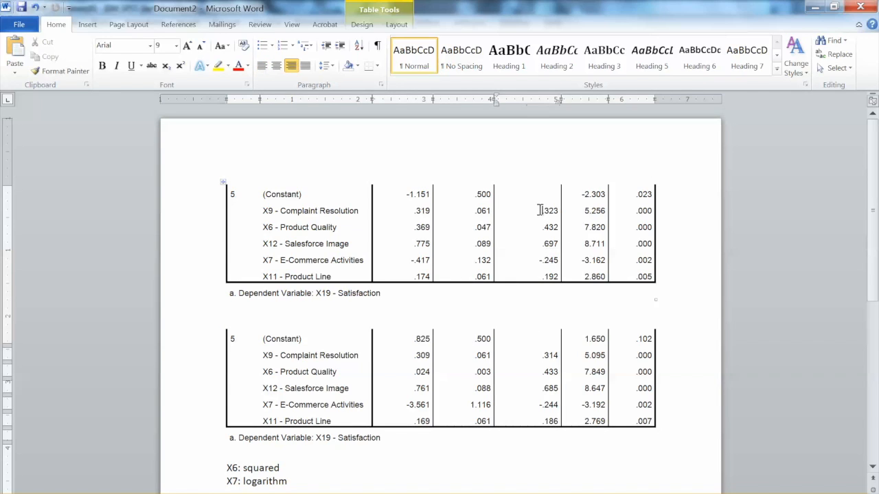
pyautogui.click(536, 355)
pyautogui.click(540, 226)
pyautogui.click(533, 373)
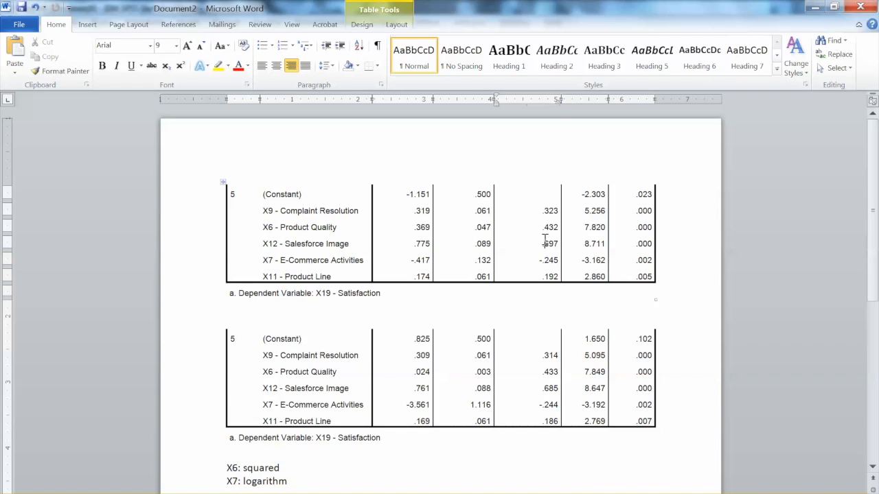
pyautogui.click(516, 261)
pyautogui.click(529, 407)
pyautogui.click(517, 420)
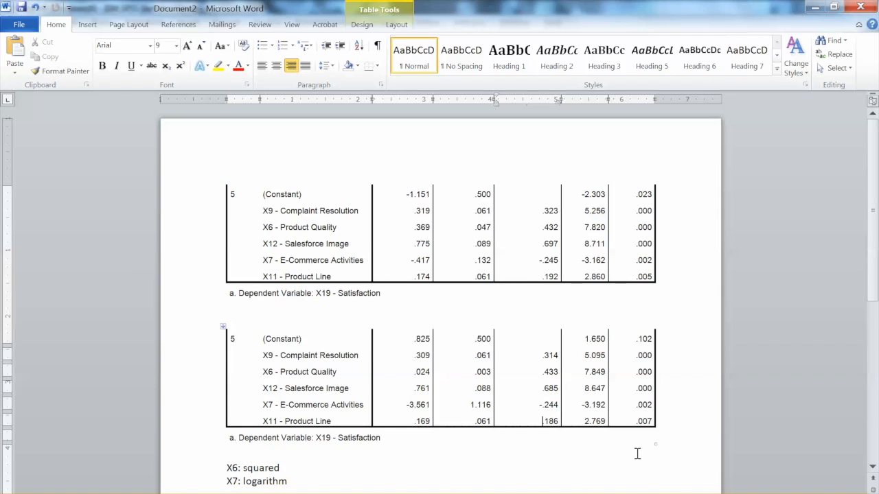